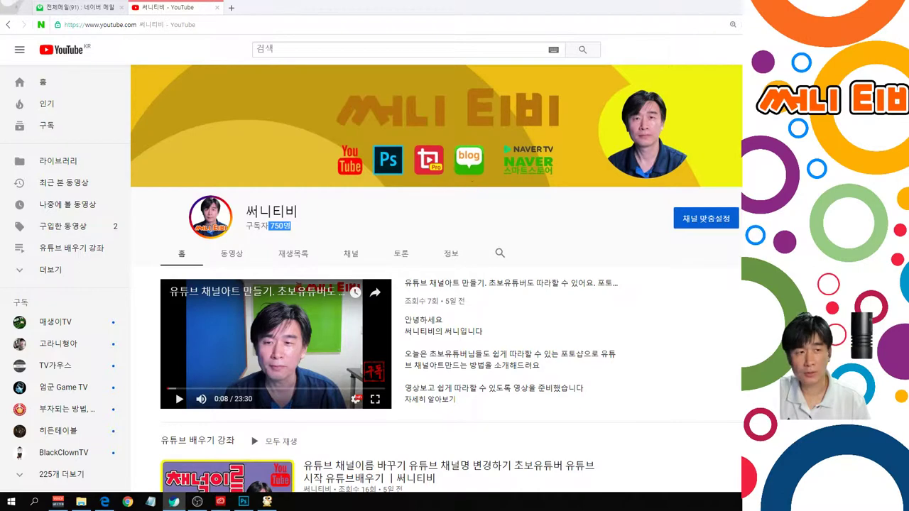
Switch to Photoshop and create a new 800 × 800 pixel document with a transparent background
key(super+Up)
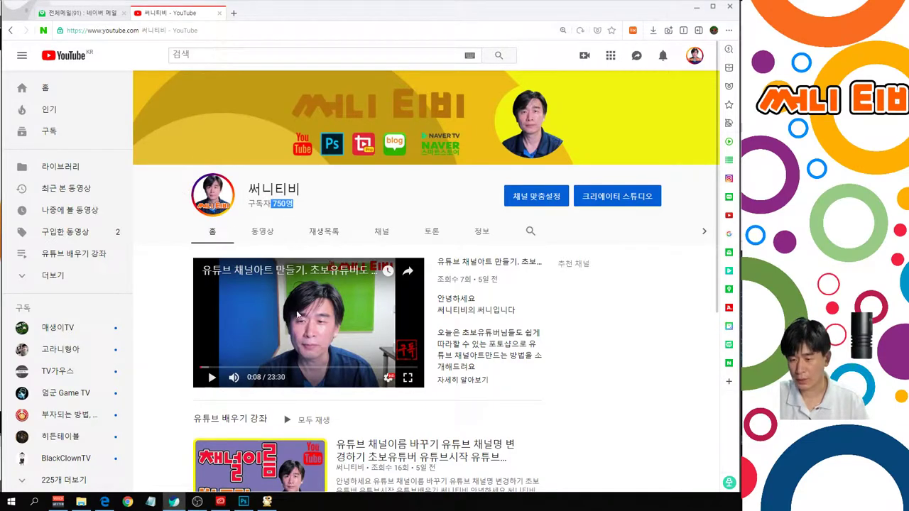
click(244, 502)
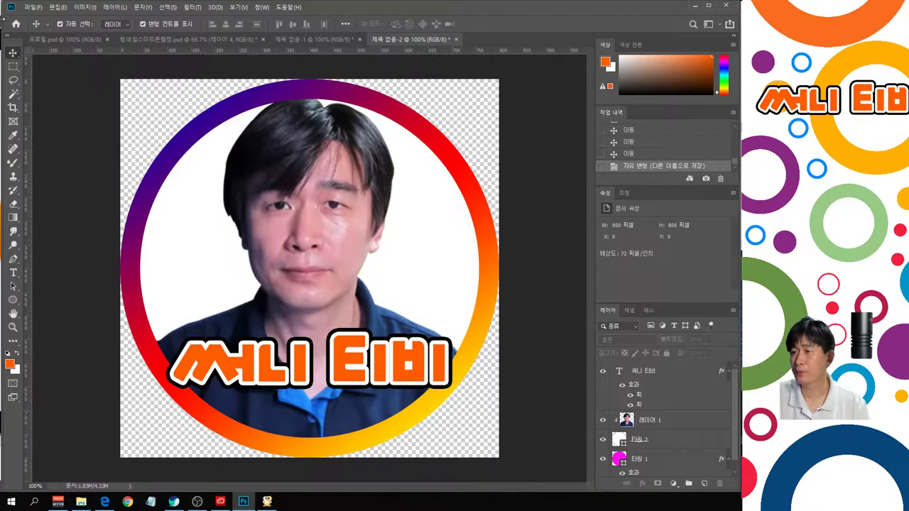
click(27, 7)
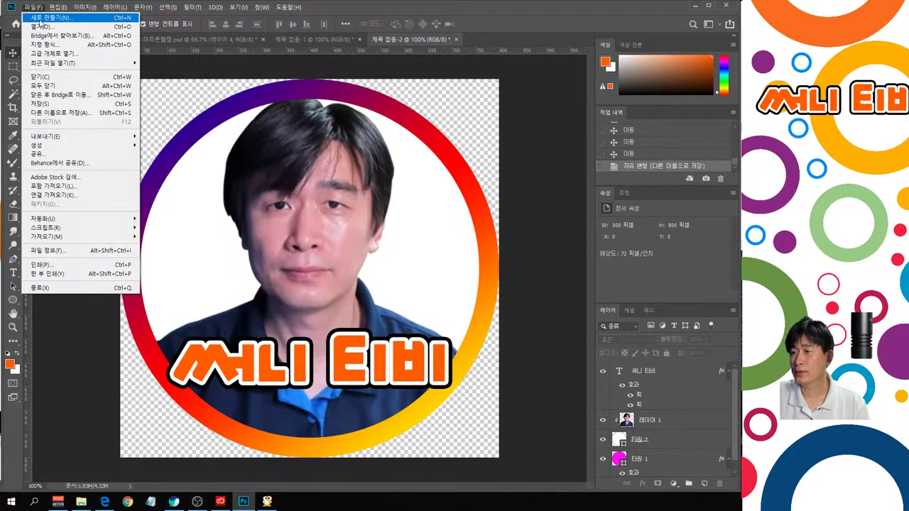
click(58, 33)
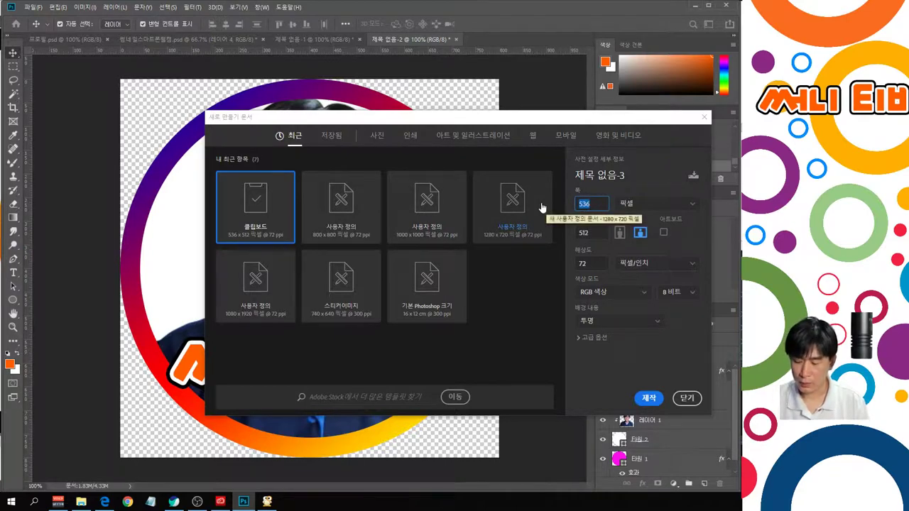
text(800)
key(Tab)
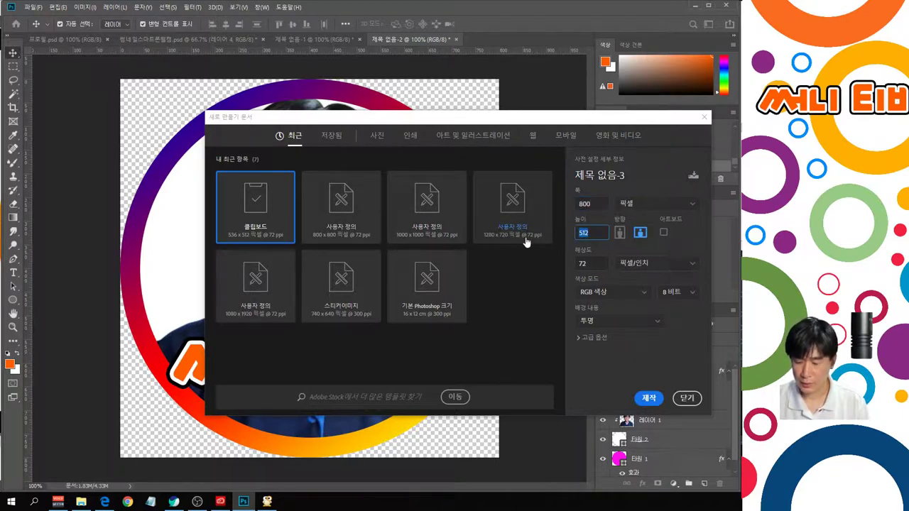
text(800)
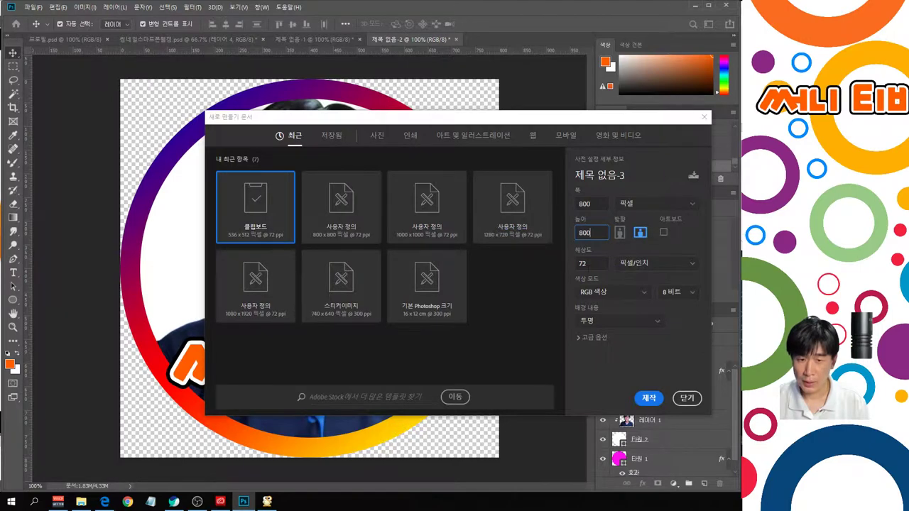
key(Tab)
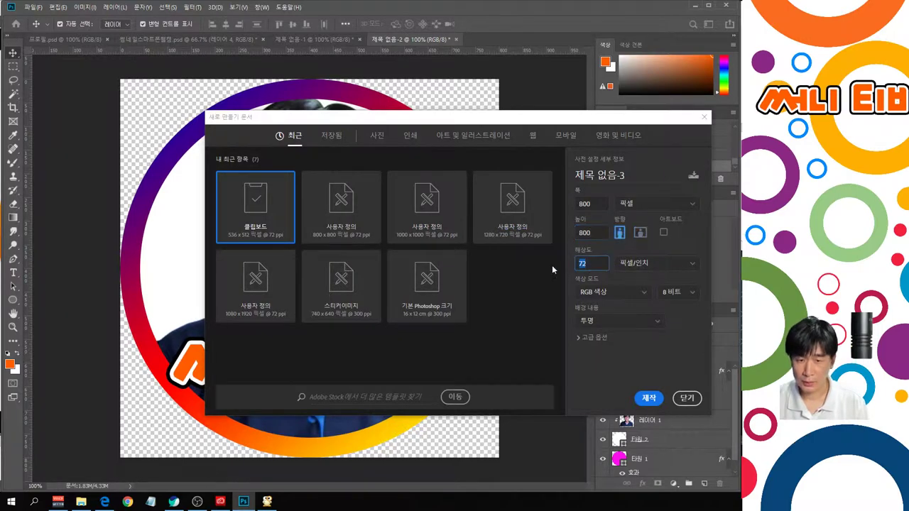
click(604, 326)
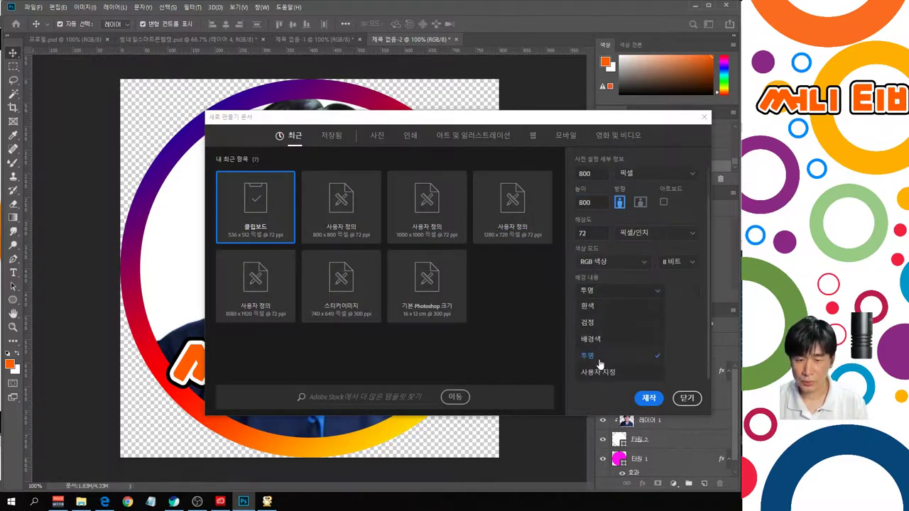
click(598, 362)
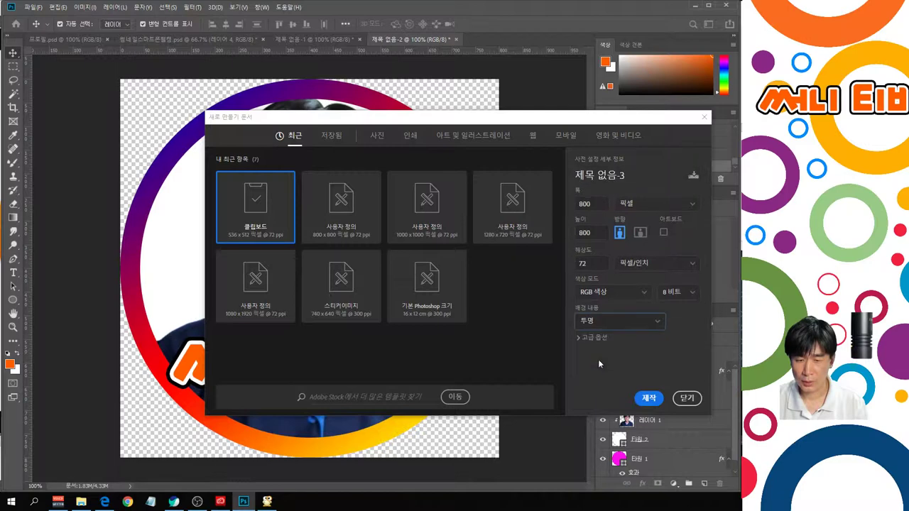
click(648, 398)
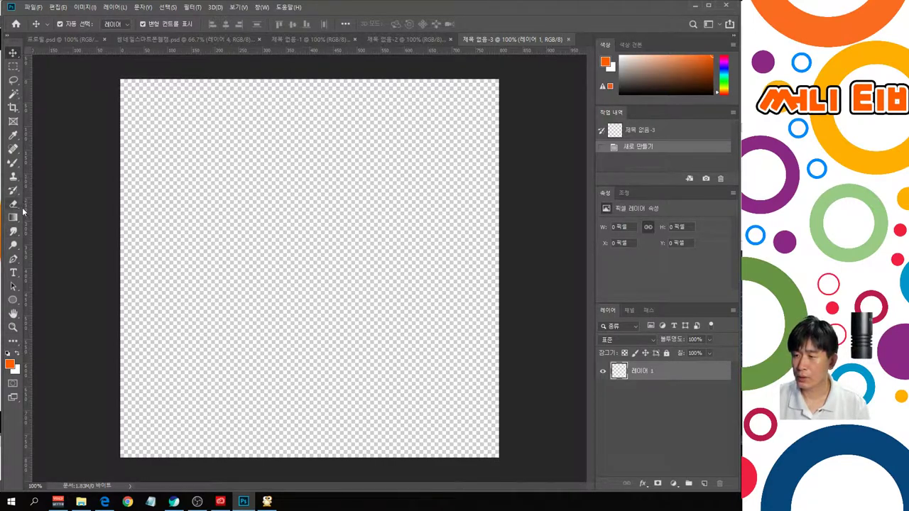
Draw an orange circle about 635 pixels in diameter on the canvas with the Ellipse tool
click(17, 303)
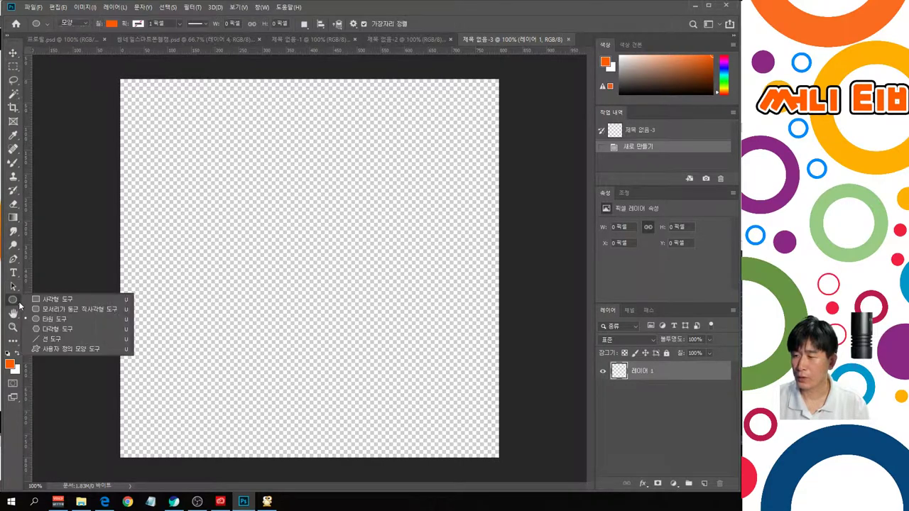
click(57, 320)
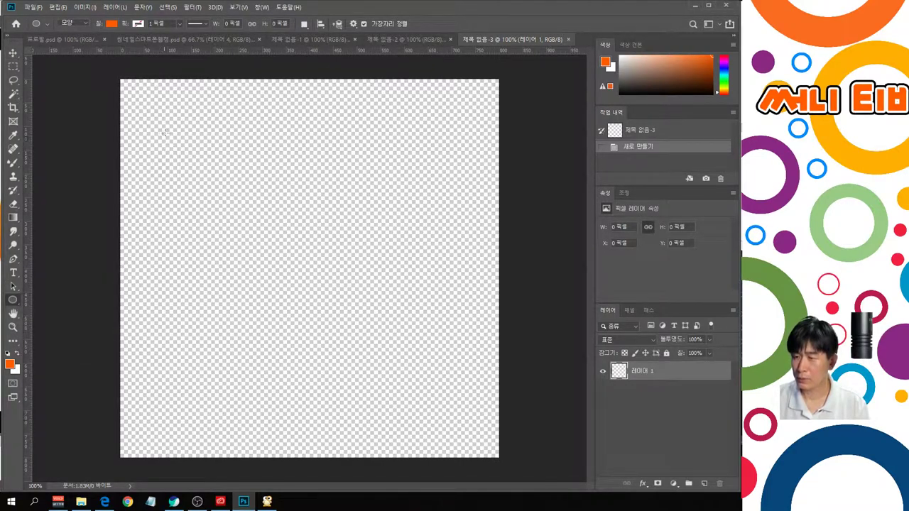
drag(140, 97, 443, 429)
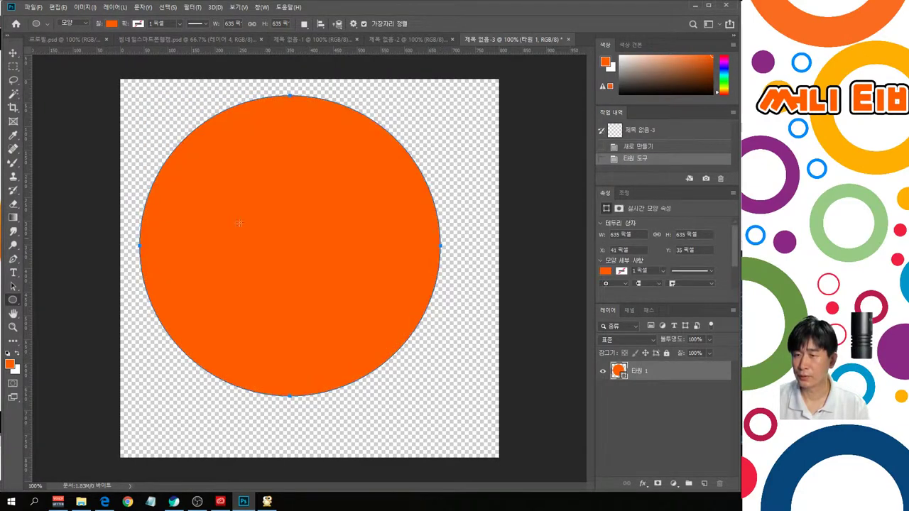
Move the orange circle into the canvas's upper-left corner and scale it up to fill the full 800-pixel canvas
click(13, 53)
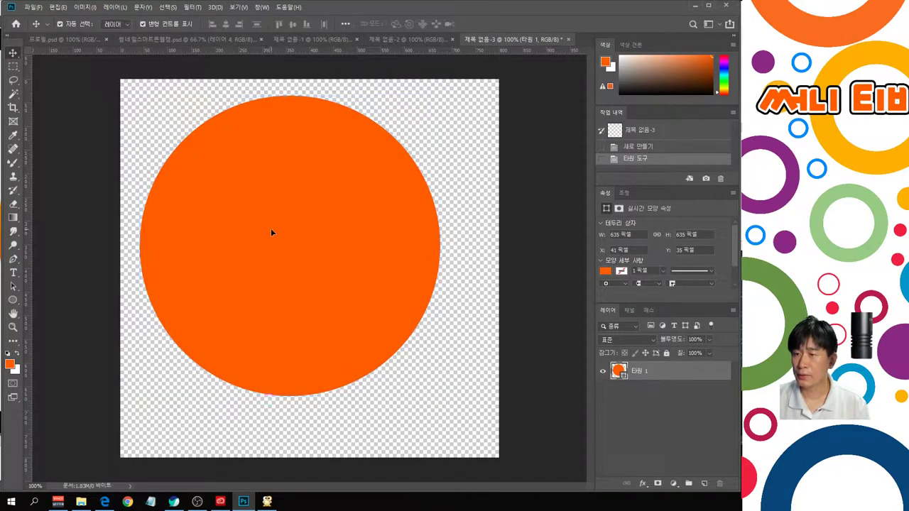
drag(270, 228, 252, 214)
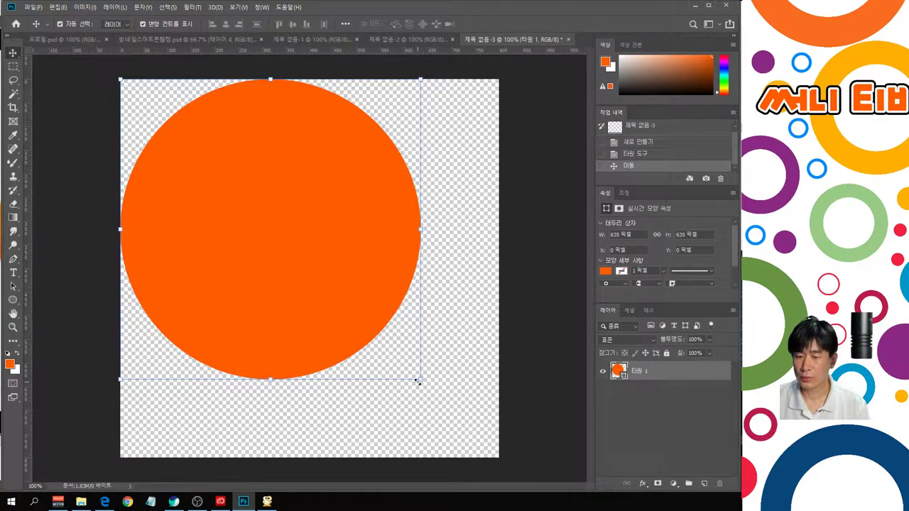
drag(417, 382, 495, 461)
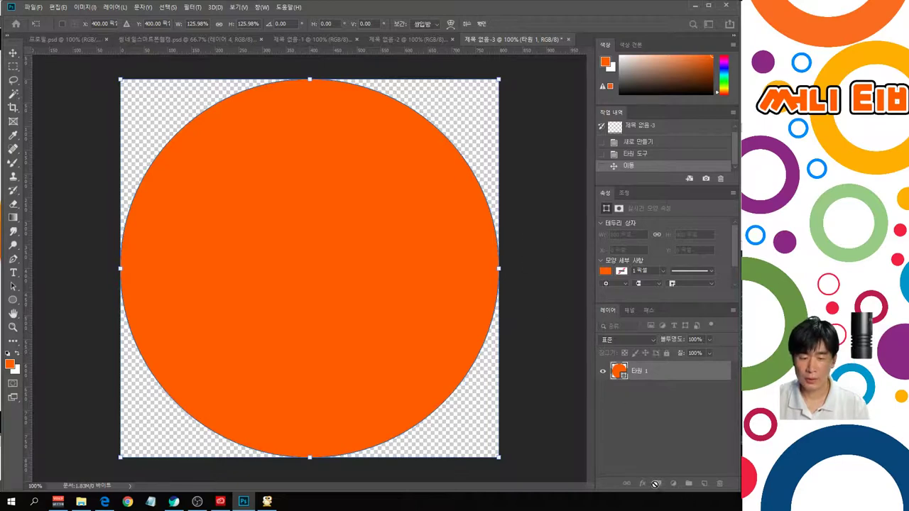
click(14, 53)
click(543, 301)
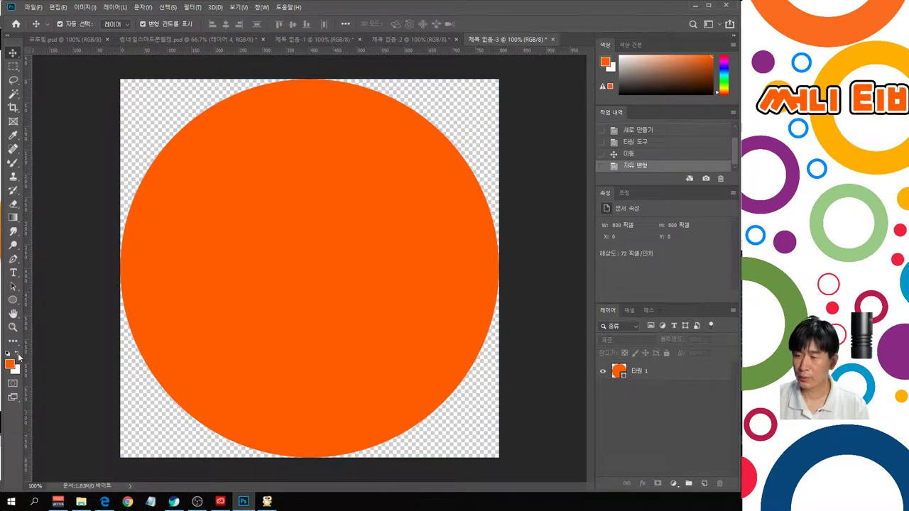
Draw a white circle about 725 pixels in diameter and move it roughly over the orange circle
click(18, 355)
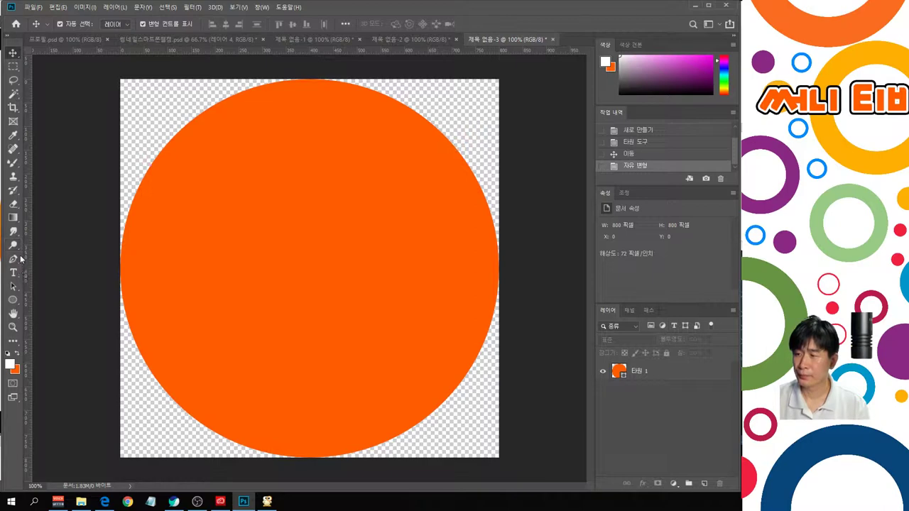
click(13, 299)
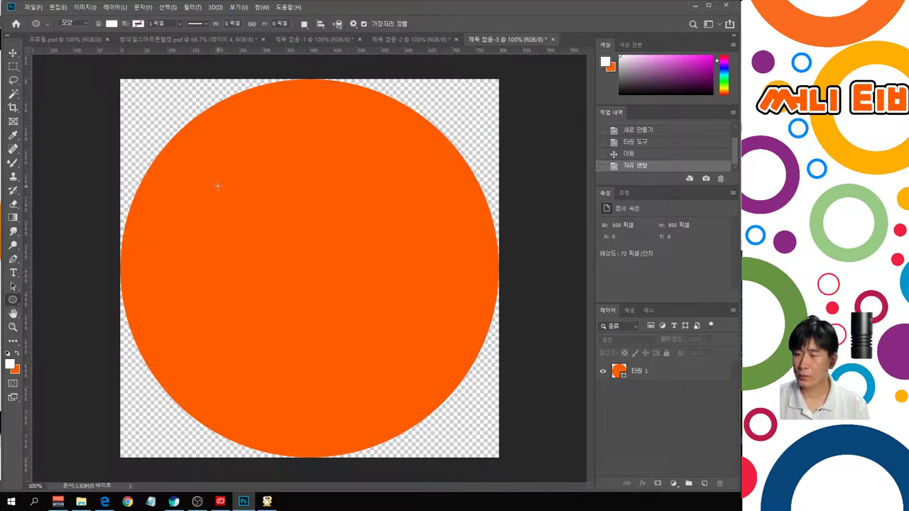
drag(190, 145, 534, 488)
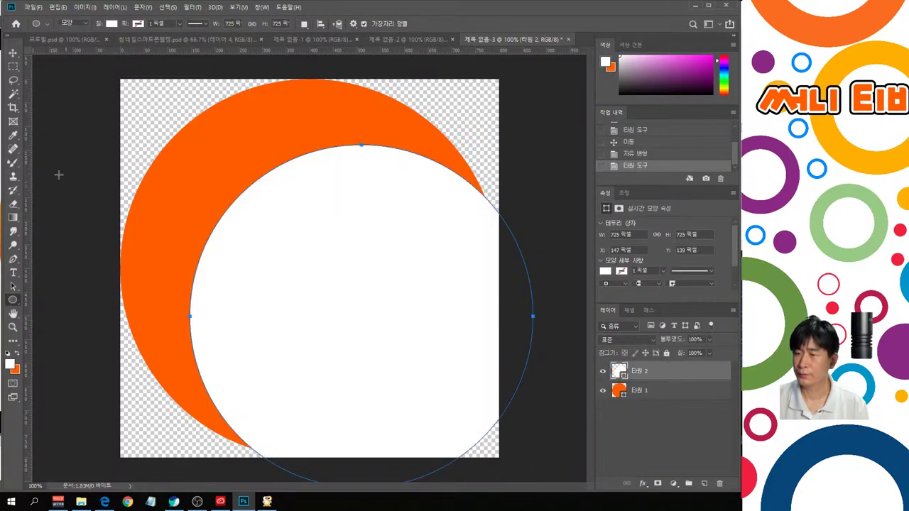
click(13, 54)
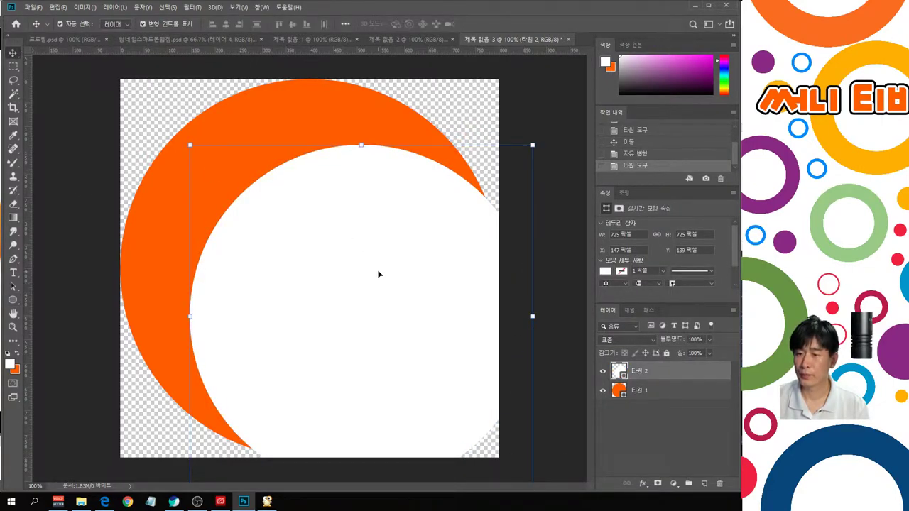
drag(378, 274, 345, 256)
Align the centres of the orange and white circles both horizontally and vertically
click(310, 89)
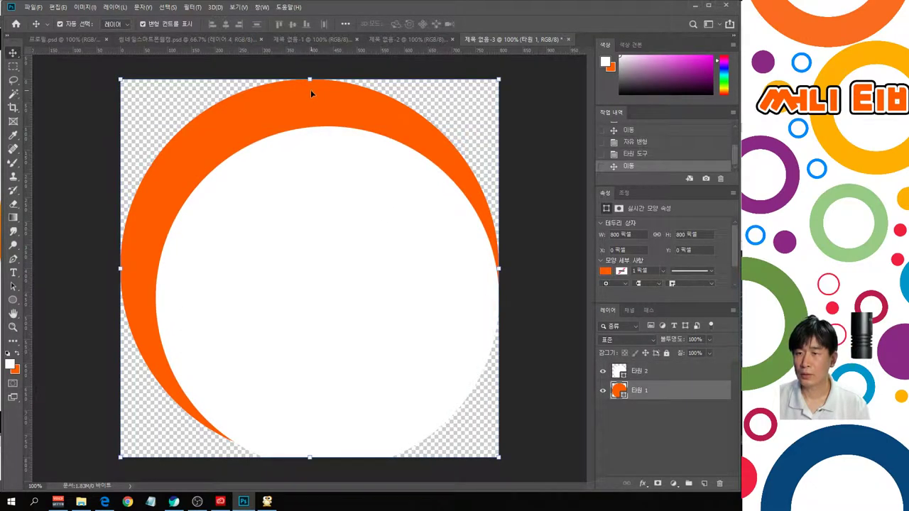
shift+click(321, 179)
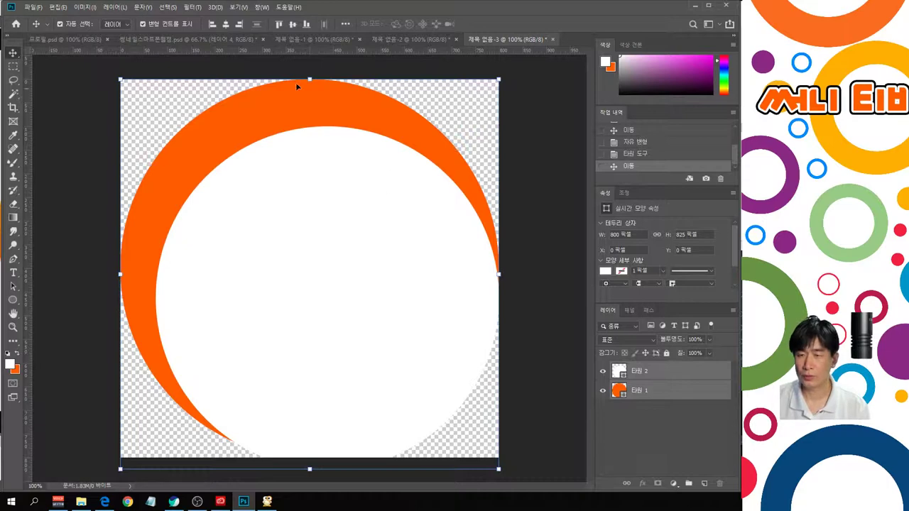
click(225, 24)
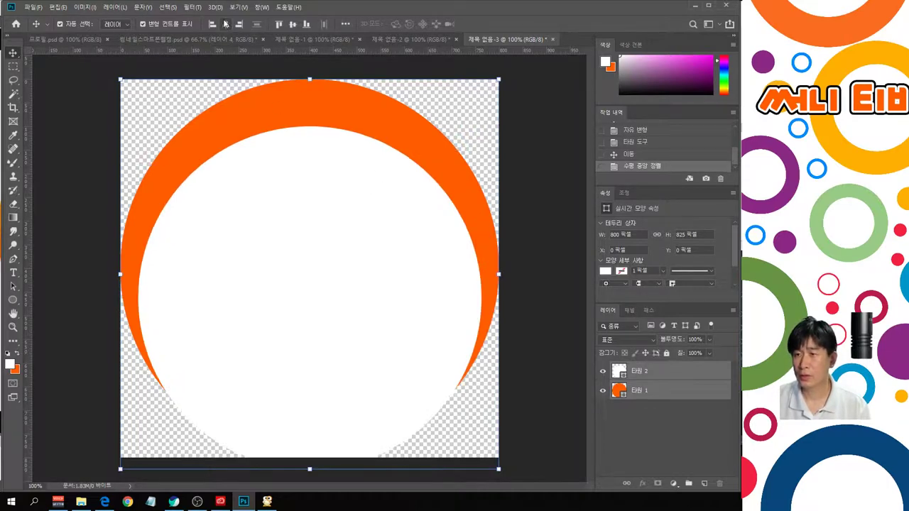
click(291, 25)
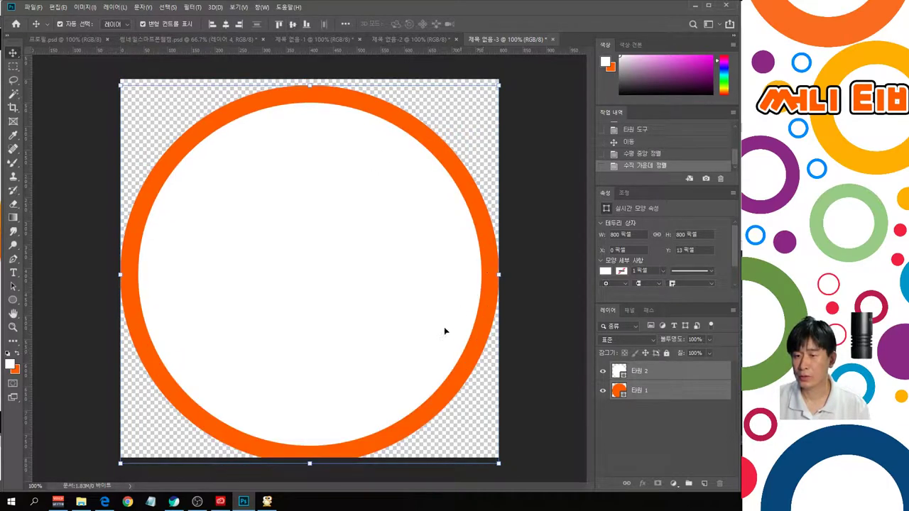
click(562, 232)
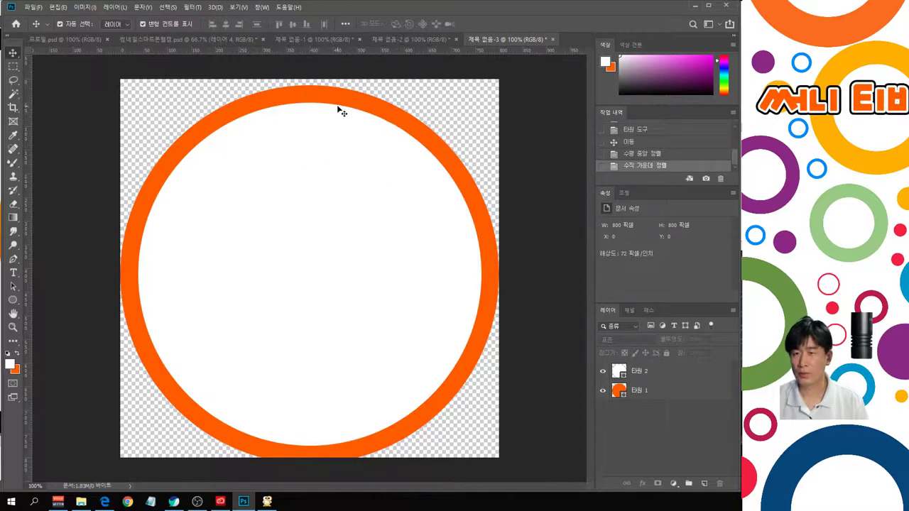
Move the white circle aside past the canvas's lower-right corner and add a Gradient Overlay to the orange circle
drag(317, 138, 553, 321)
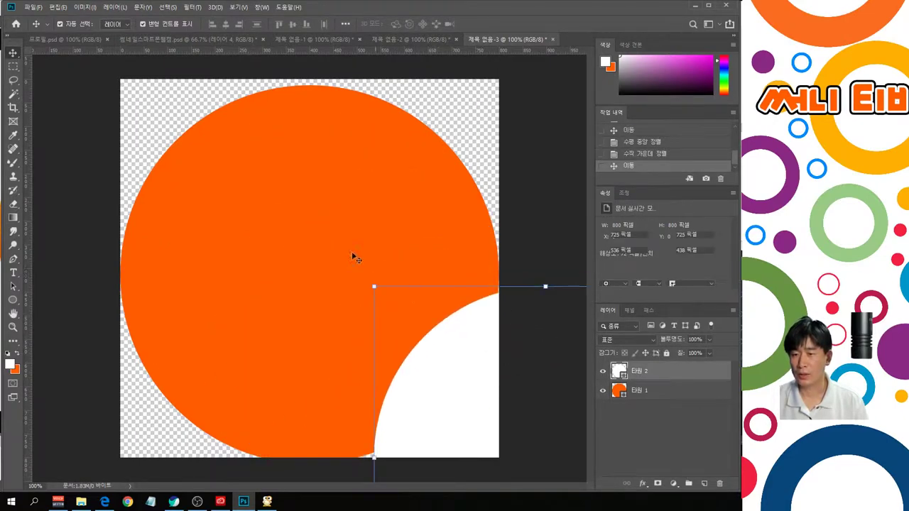
click(355, 257)
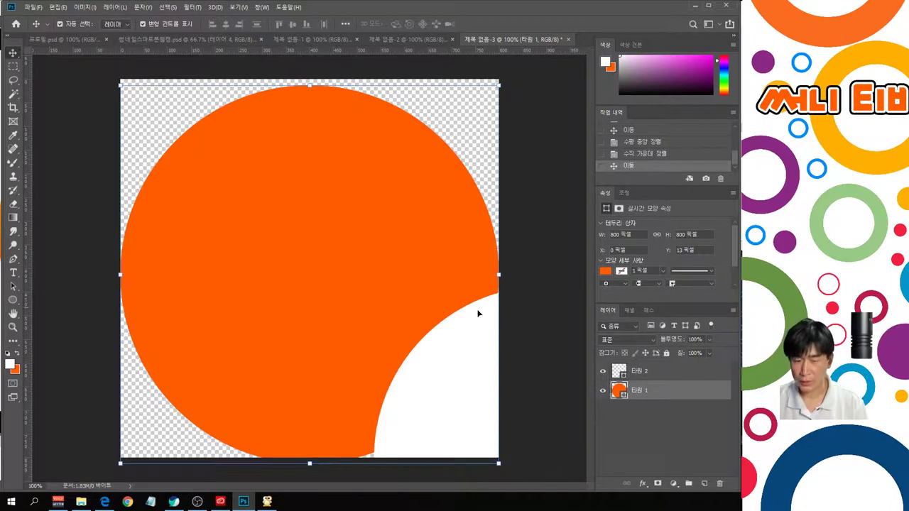
click(642, 486)
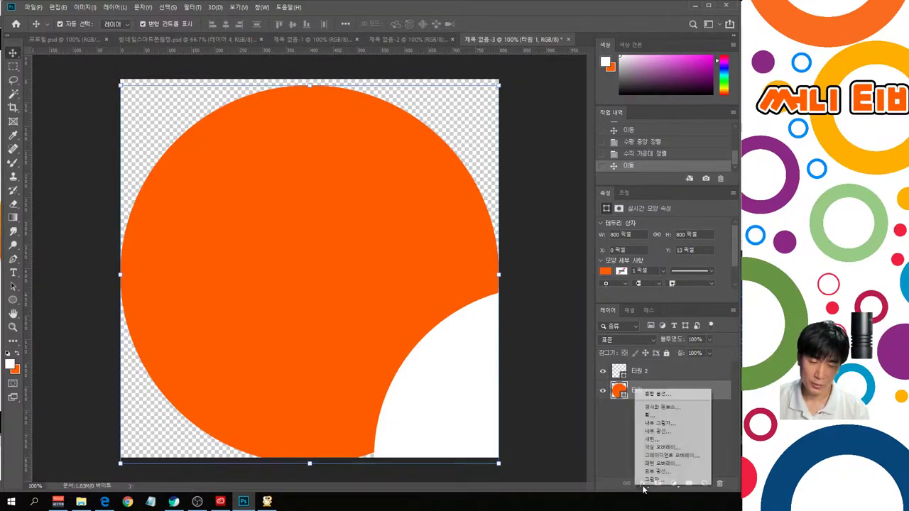
click(663, 455)
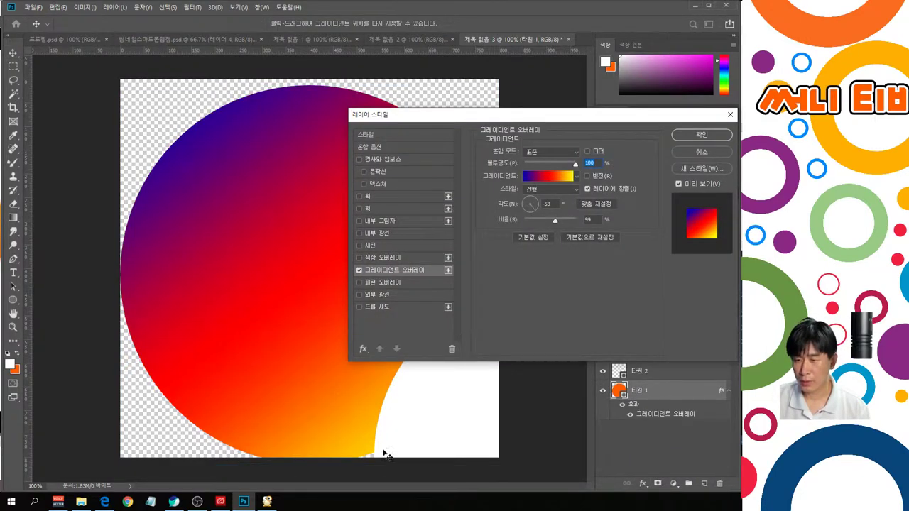
Try several gradient presets for the orange circle's overlay and choose the blue, yellow, blue one
click(576, 177)
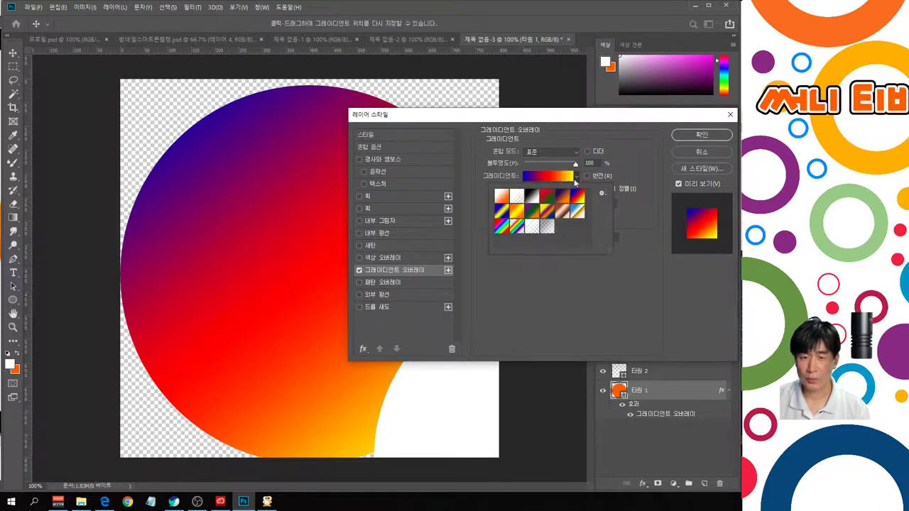
click(546, 200)
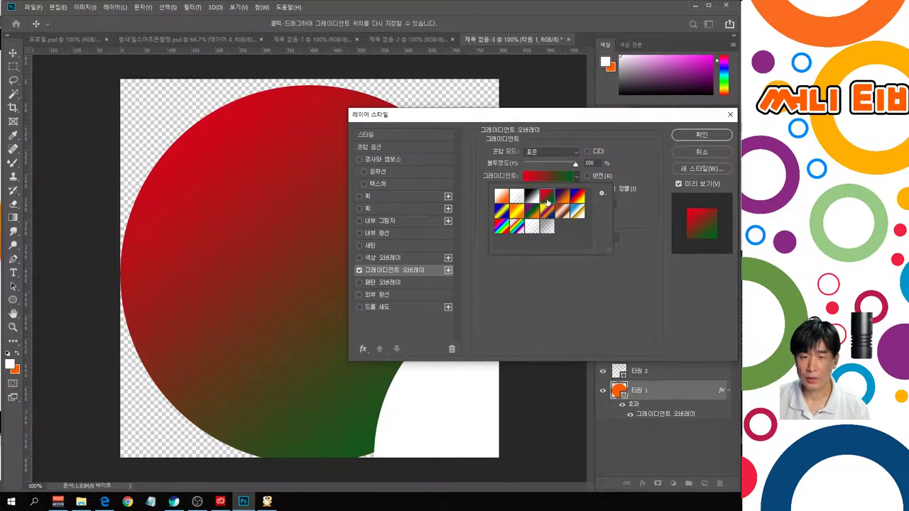
click(515, 225)
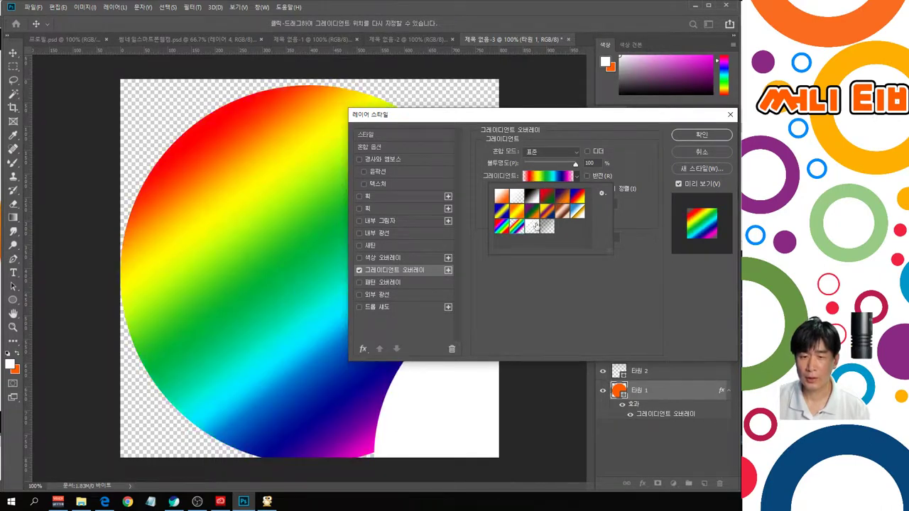
click(565, 217)
click(581, 213)
click(573, 199)
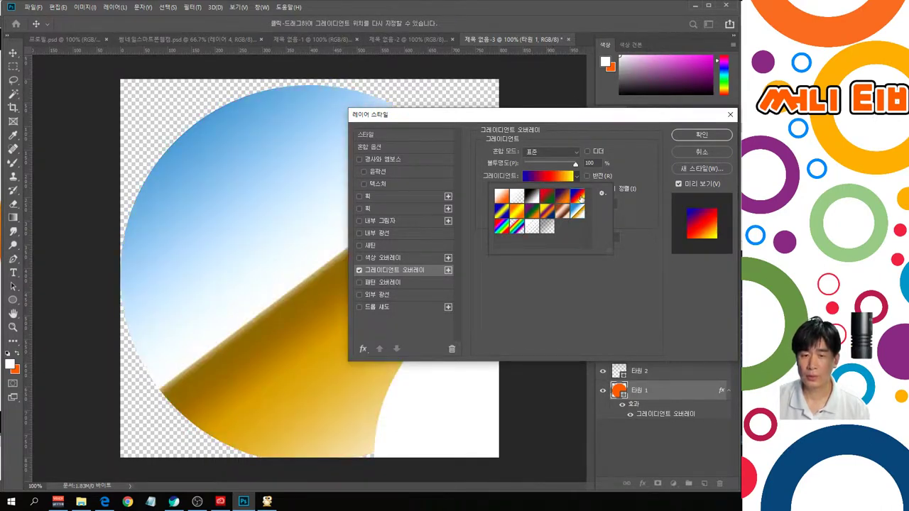
click(508, 210)
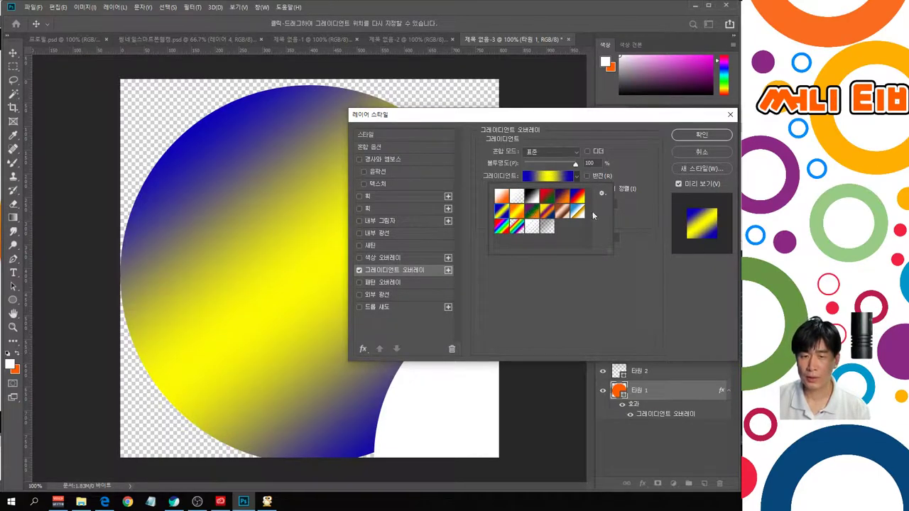
click(634, 203)
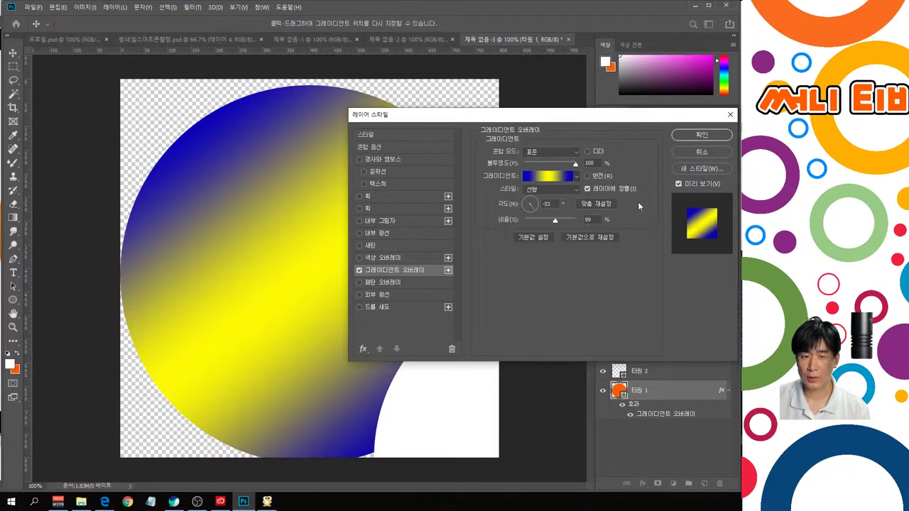
Set the gradient overlay's angle to 147° and apply the layer style
click(525, 202)
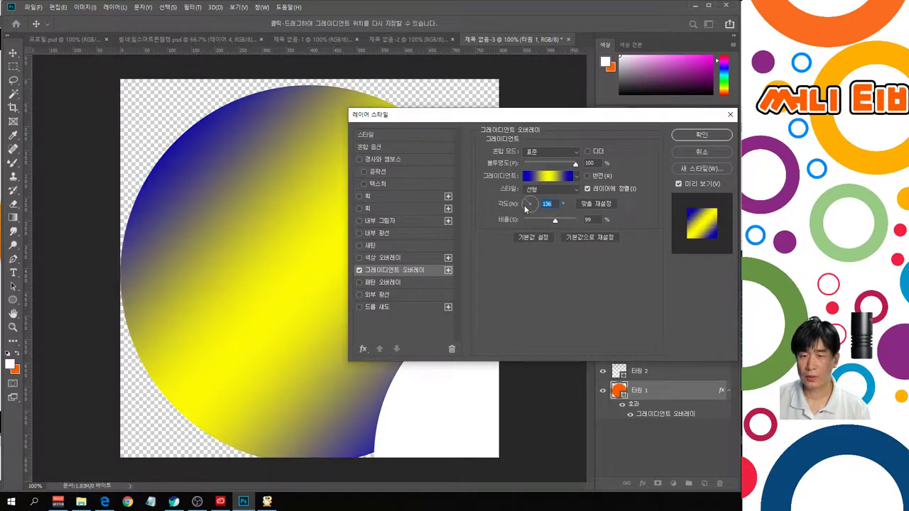
key(Return)
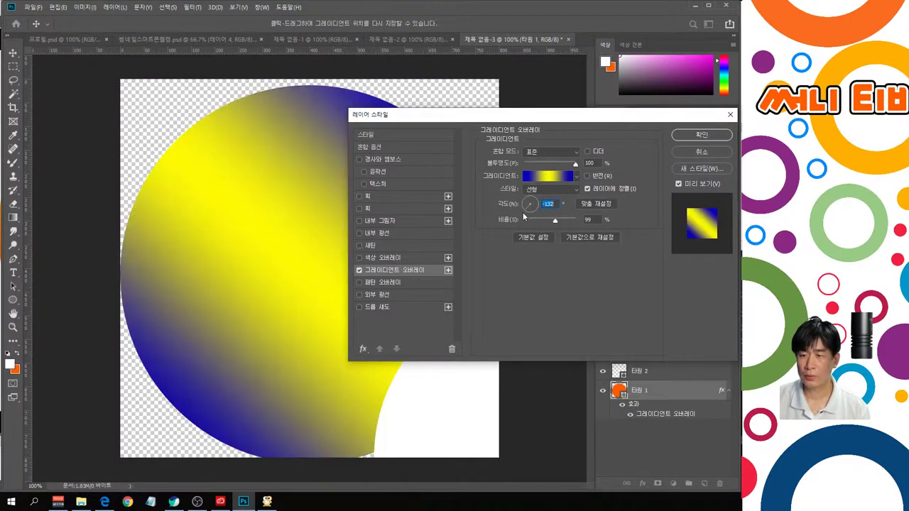
click(525, 205)
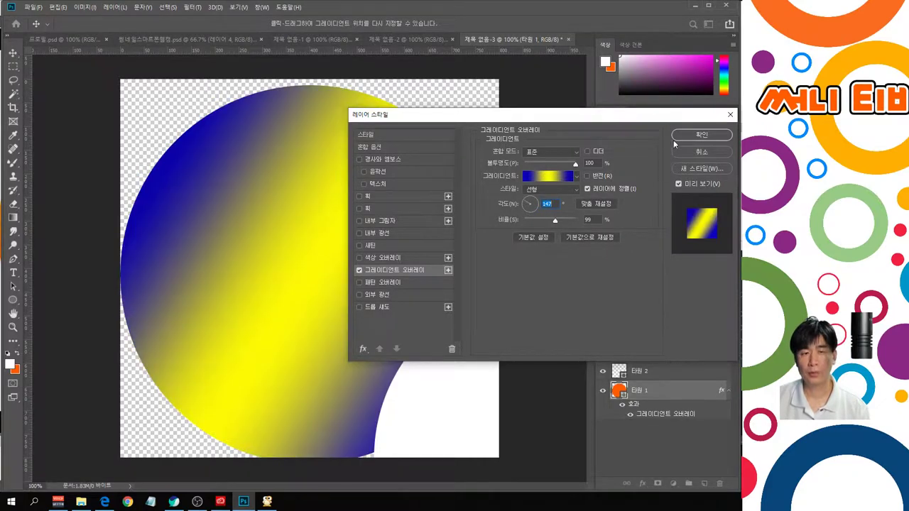
click(699, 136)
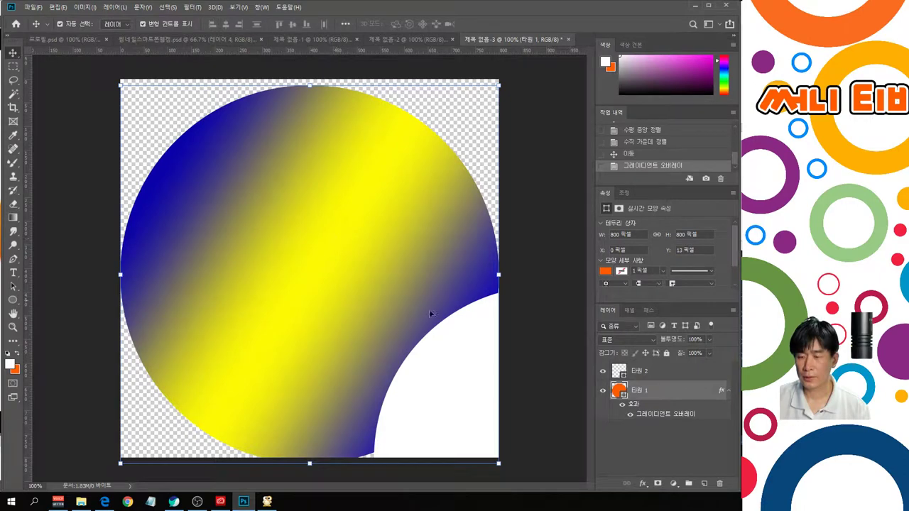
Align the centres of the gradient and white circles in both directions and move them together to fill the 800-pixel canvas
click(471, 366)
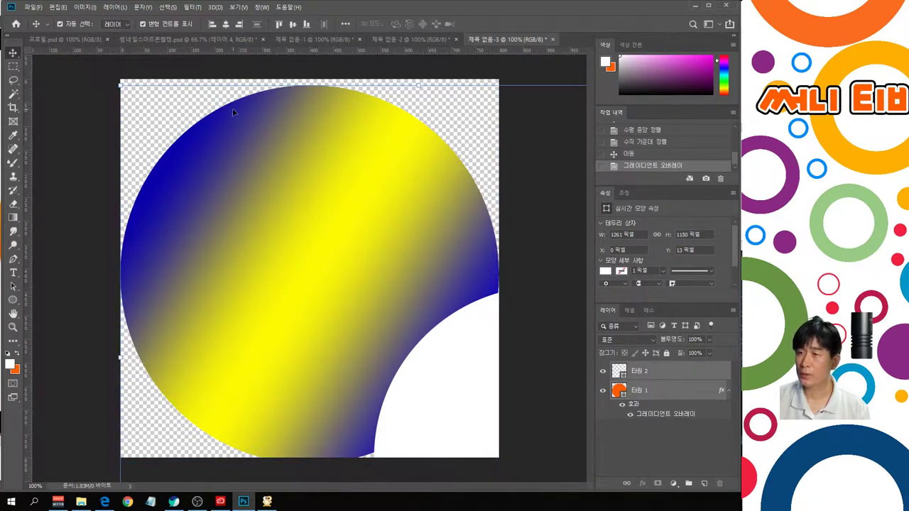
click(226, 24)
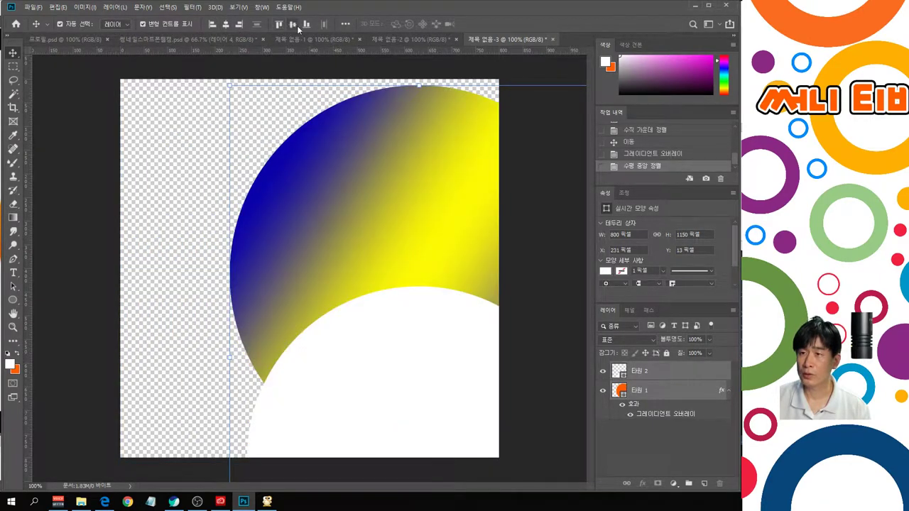
click(296, 25)
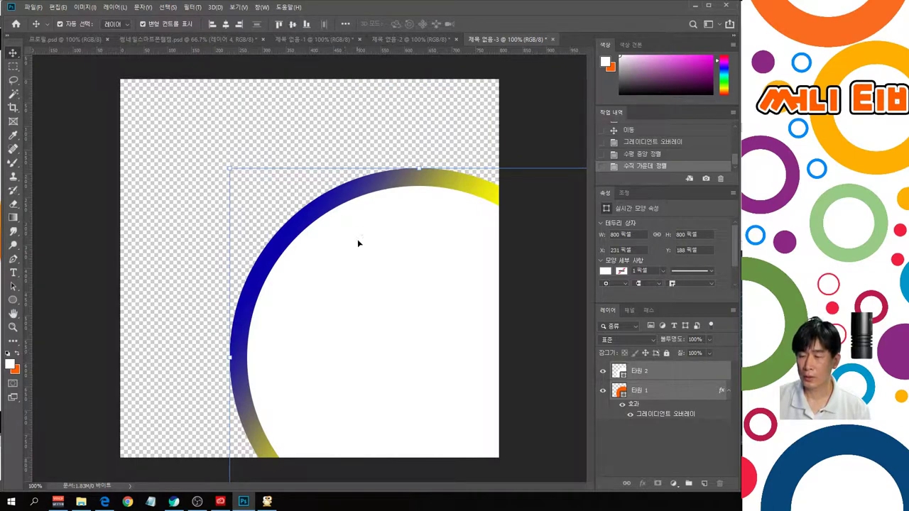
drag(394, 290, 286, 198)
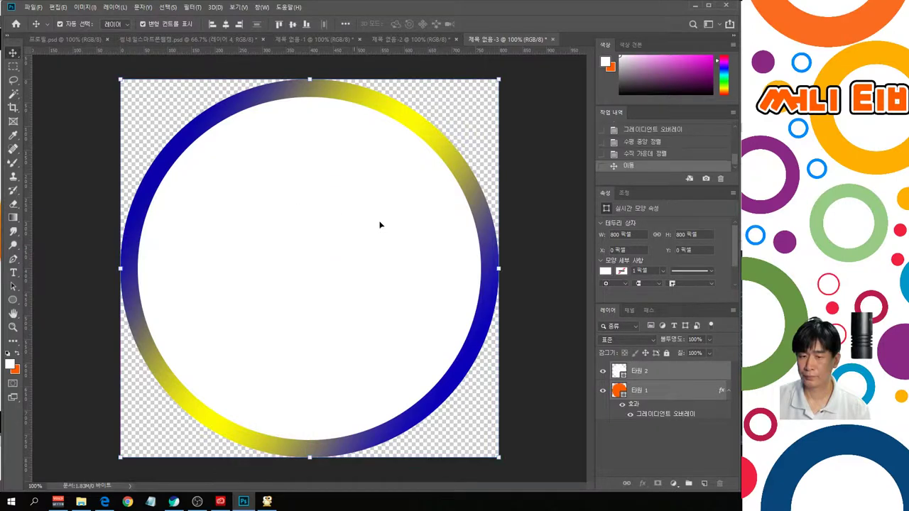
click(528, 263)
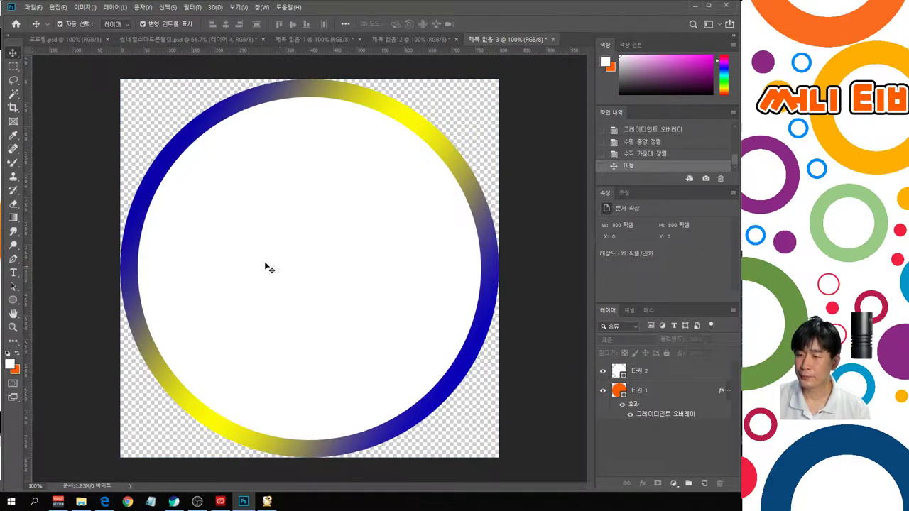
Copy the man's cut-out portrait layer from the smartphone webcam thumbnail document into the profile picture document
click(199, 39)
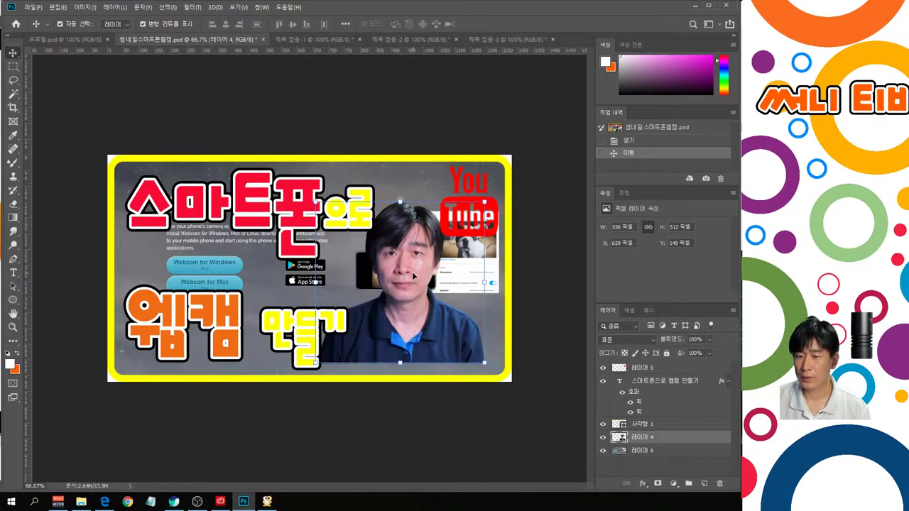
drag(411, 271, 422, 303)
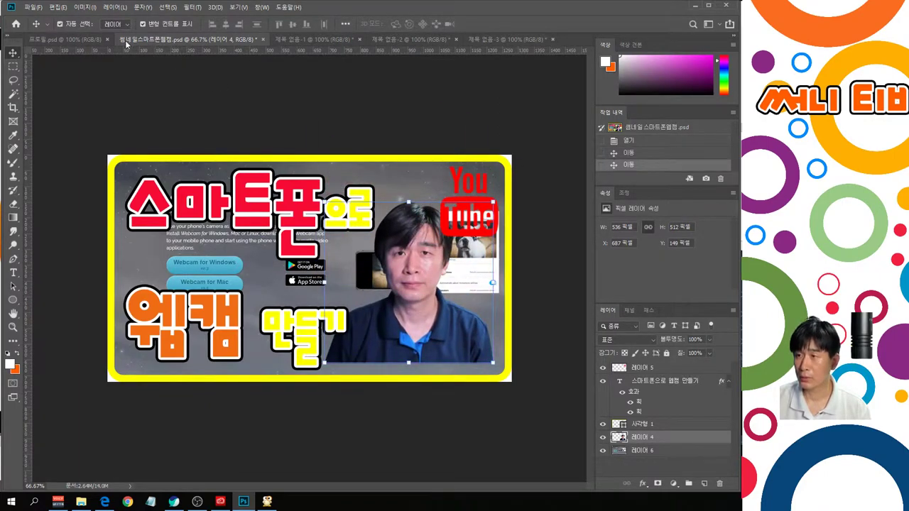
click(499, 39)
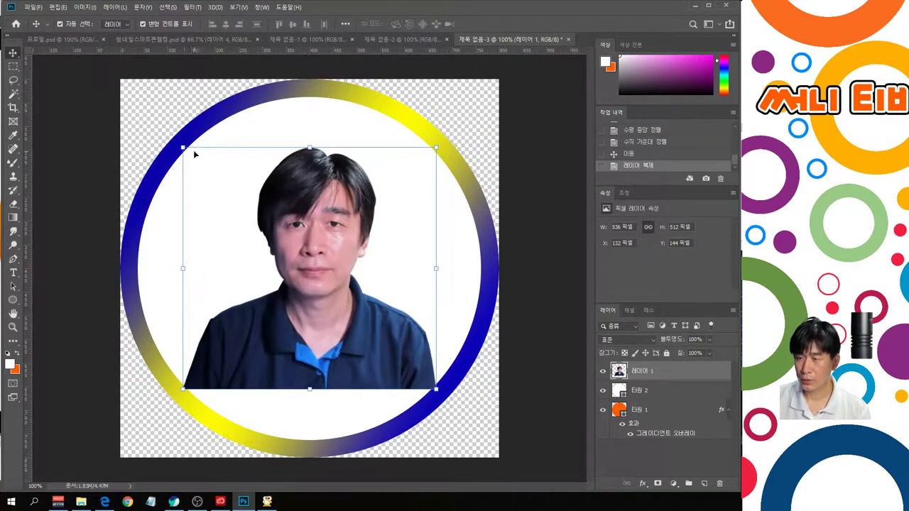
Scale the portrait up to about 757 × 722 pixels and position it over the white circle
drag(182, 147, 136, 103)
drag(436, 390, 500, 438)
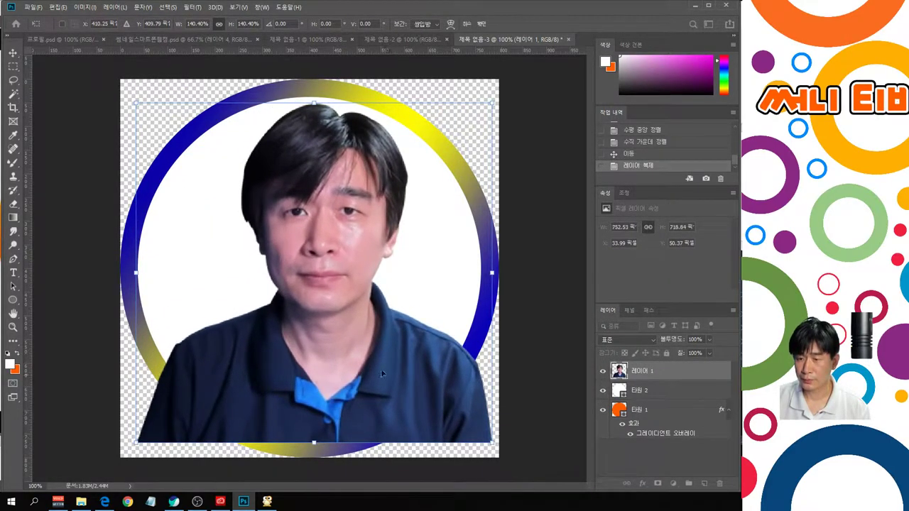
mouse_move(318, 319)
mouse_down()
mouse_move(306, 312)
mouse_move(307, 322)
mouse_up()
drag(481, 100, 483, 98)
key(Return)
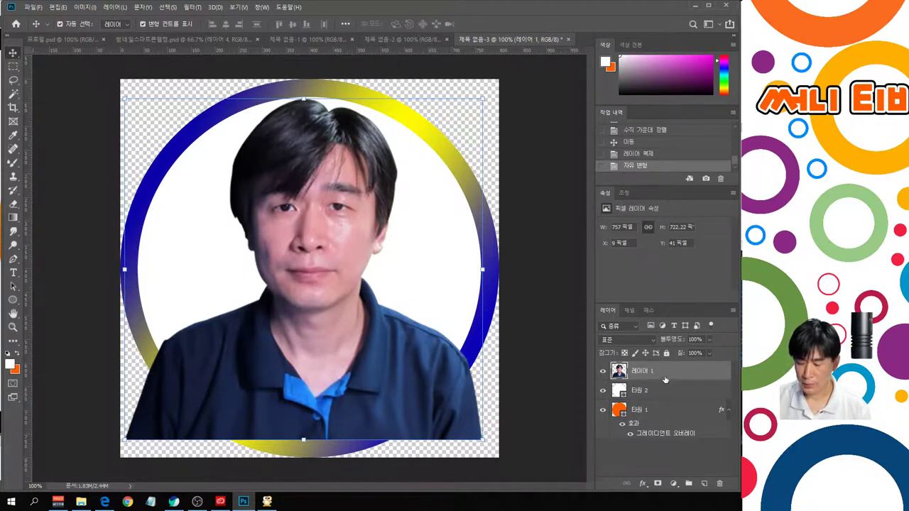
Clip the portrait layer to the white circle with a clipping mask and deselect it
drag(664, 382, 647, 376)
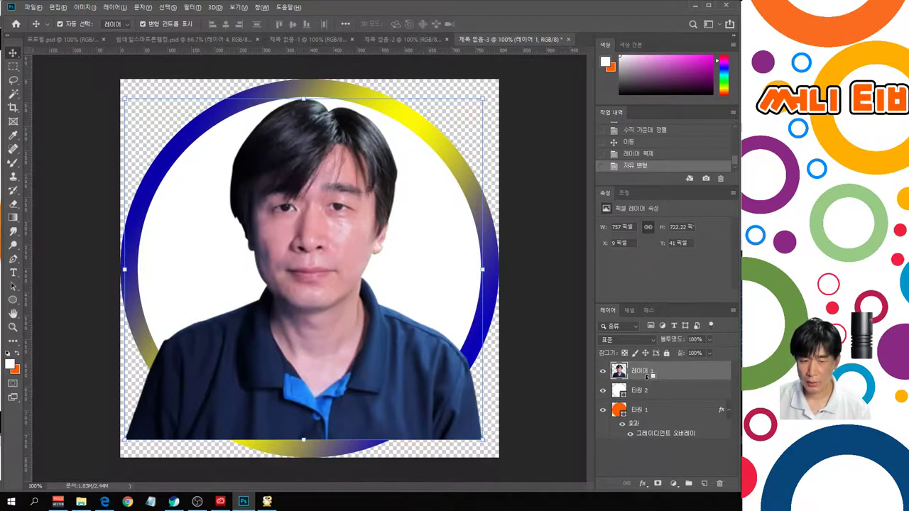
alt+click(647, 377)
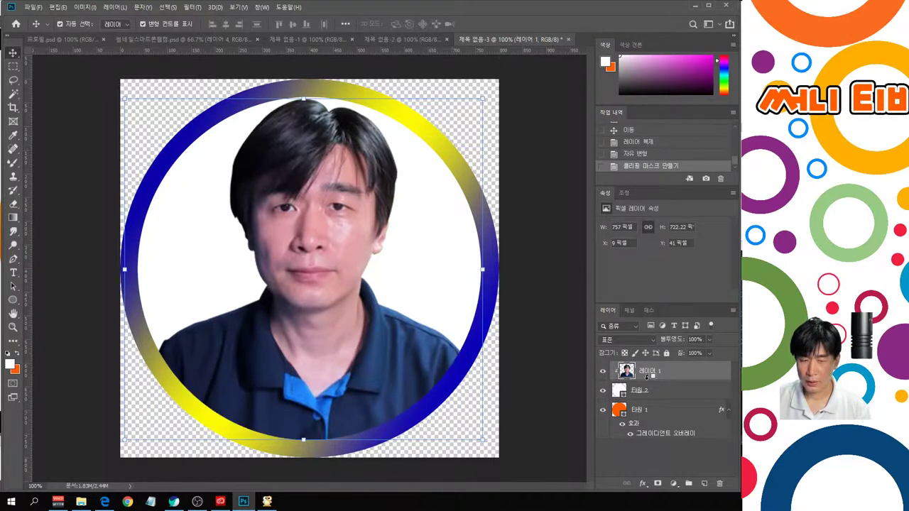
click(541, 348)
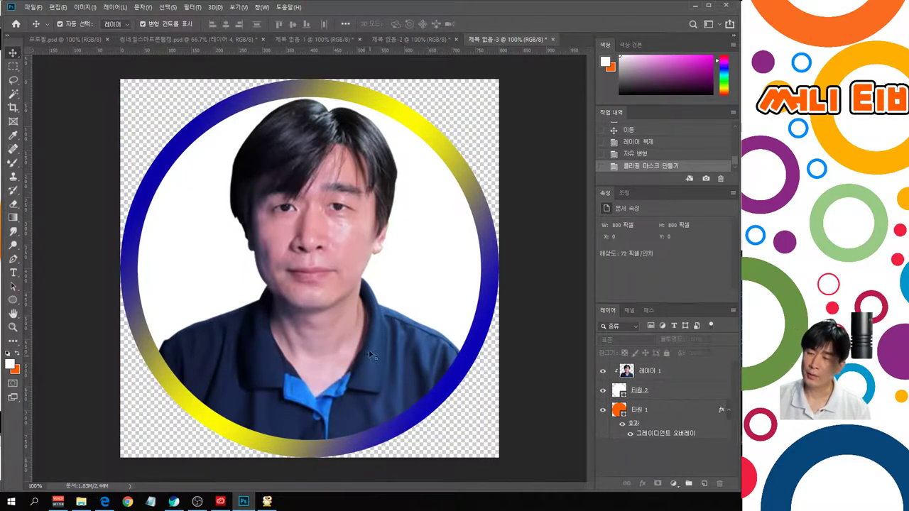
Add the channel name "써니 티비" as 72-pixel text across the portrait's chest
click(12, 274)
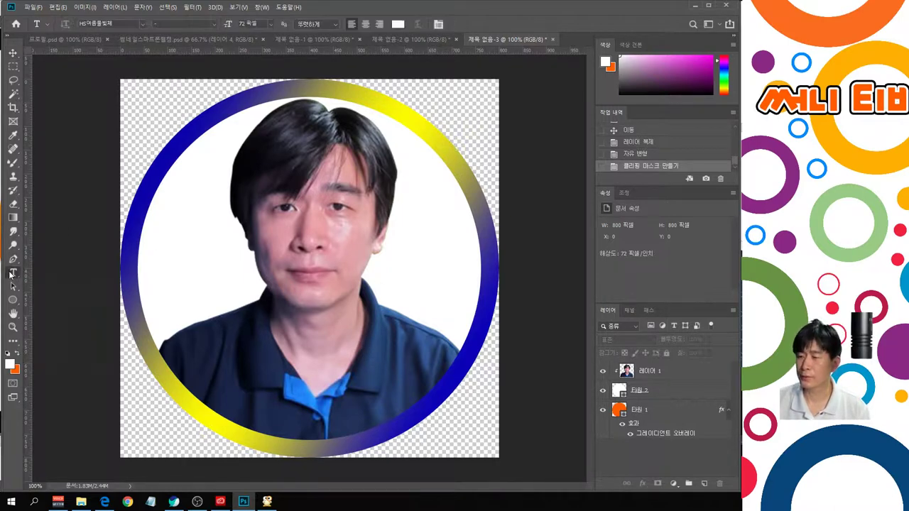
click(218, 357)
text(썬)
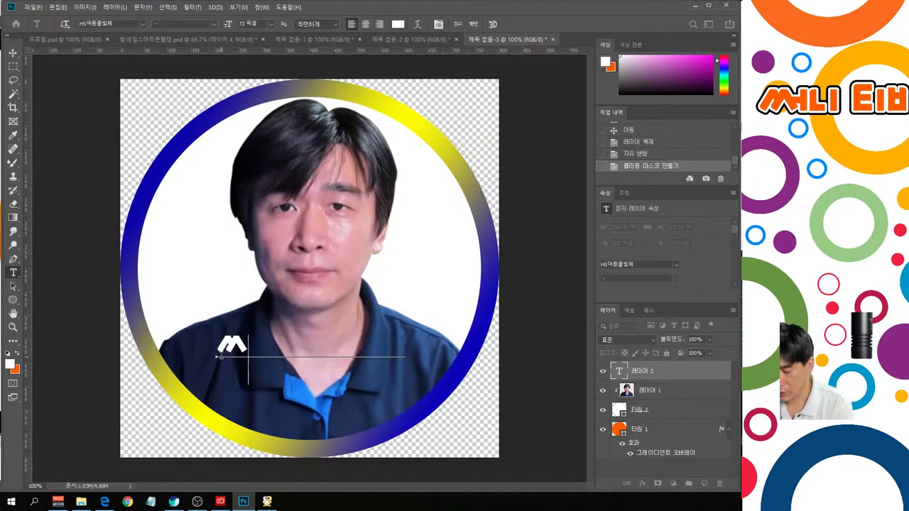
text(니 티비)
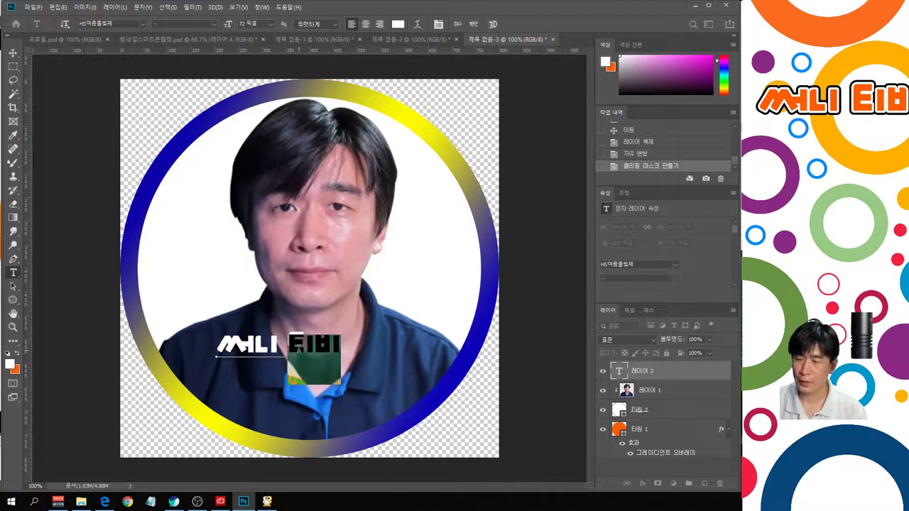
Set the colour of the channel name text to orange f05c08 and finish editing the text
key(ctrl+a)
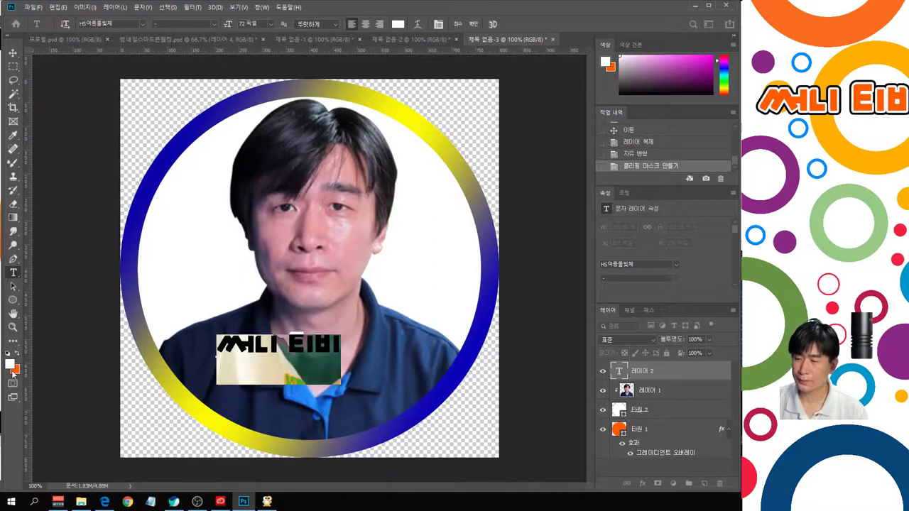
click(397, 24)
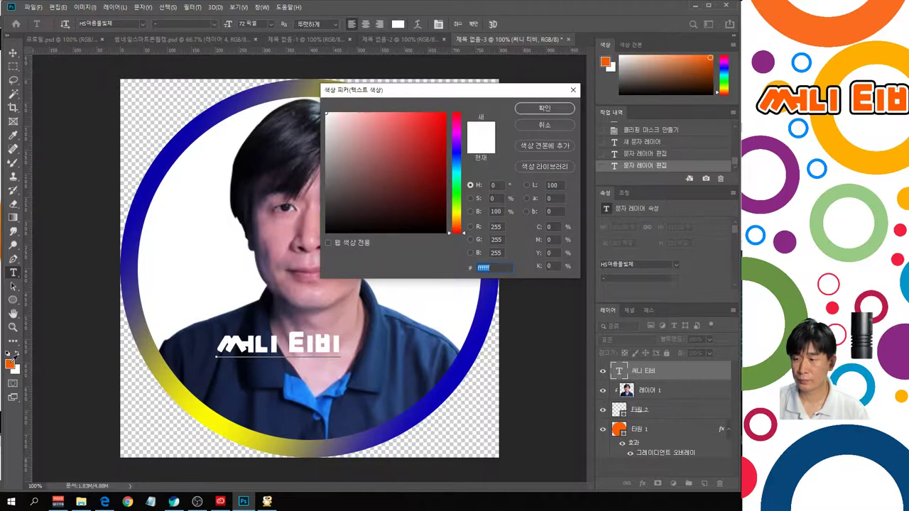
click(10, 363)
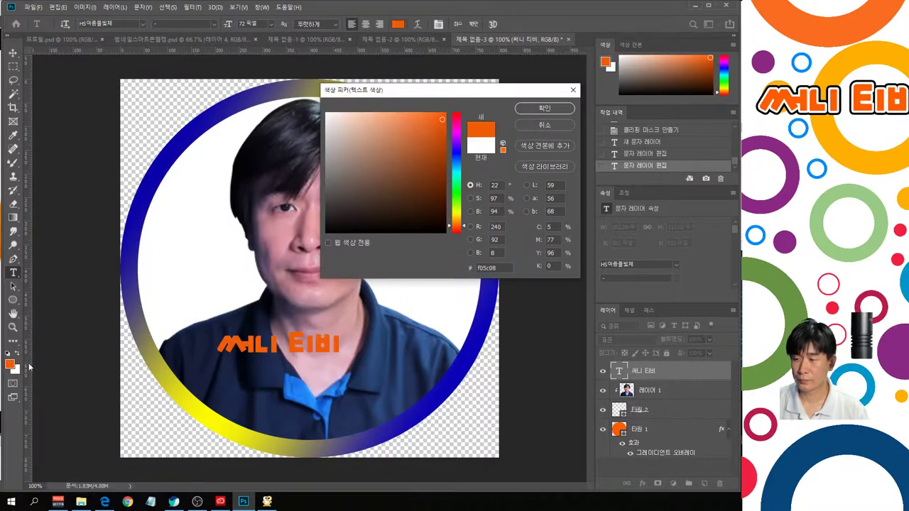
click(543, 107)
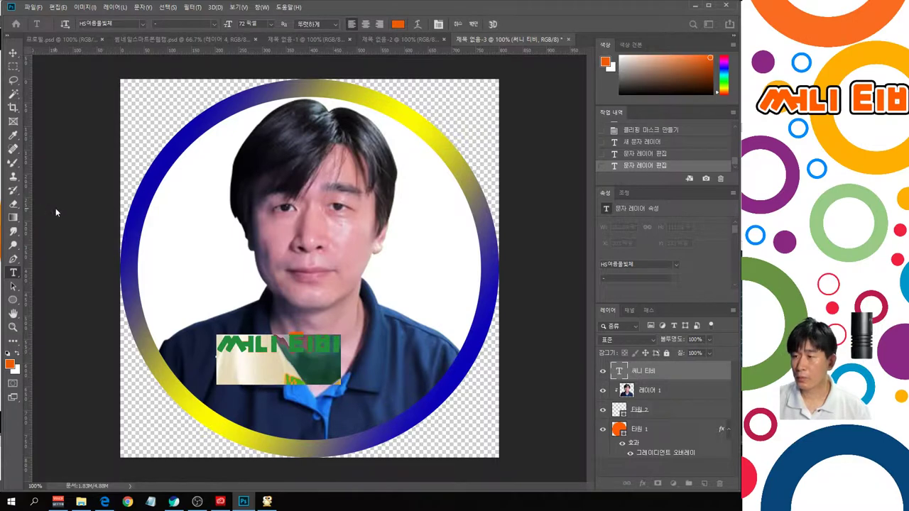
click(56, 212)
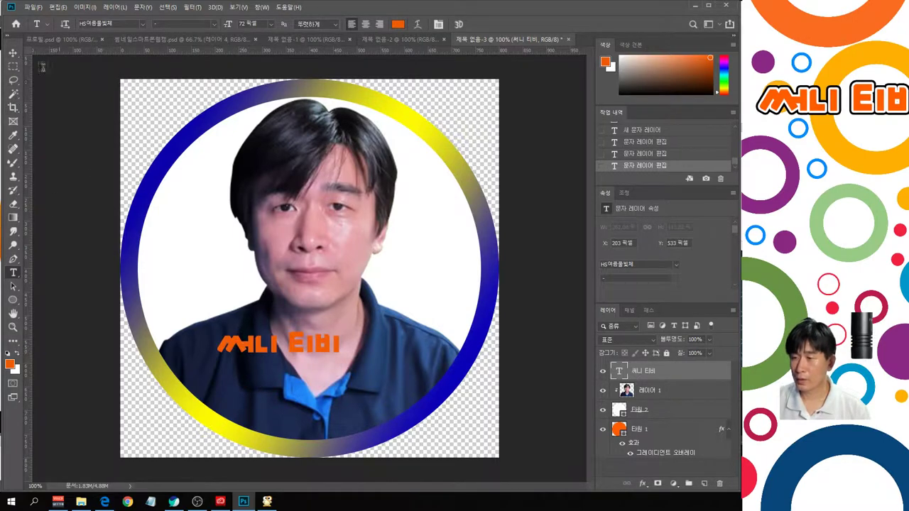
Add two outside strokes to the channel name text: an 8 px white one and a 16 px black one
click(12, 53)
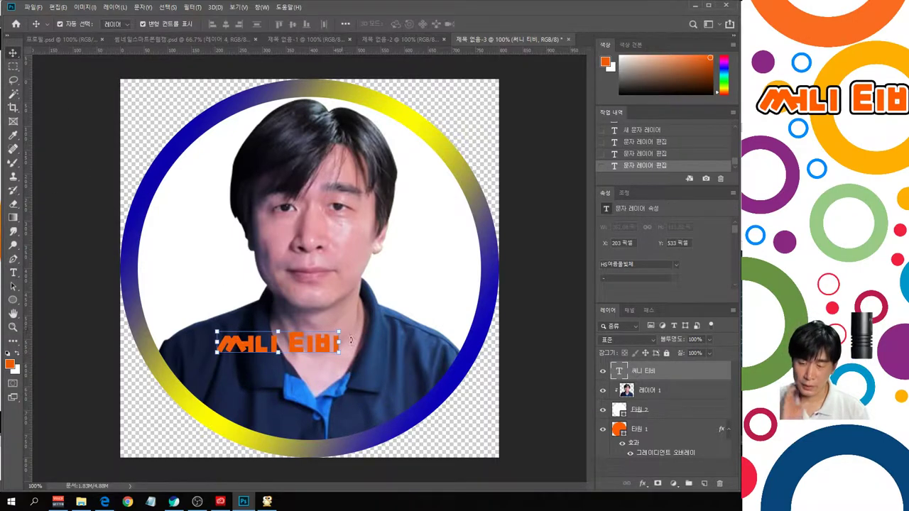
click(643, 486)
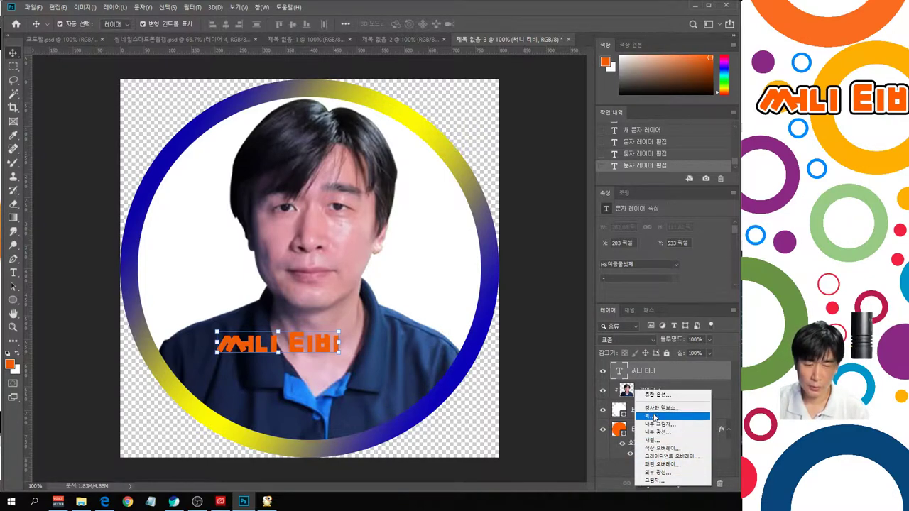
click(654, 417)
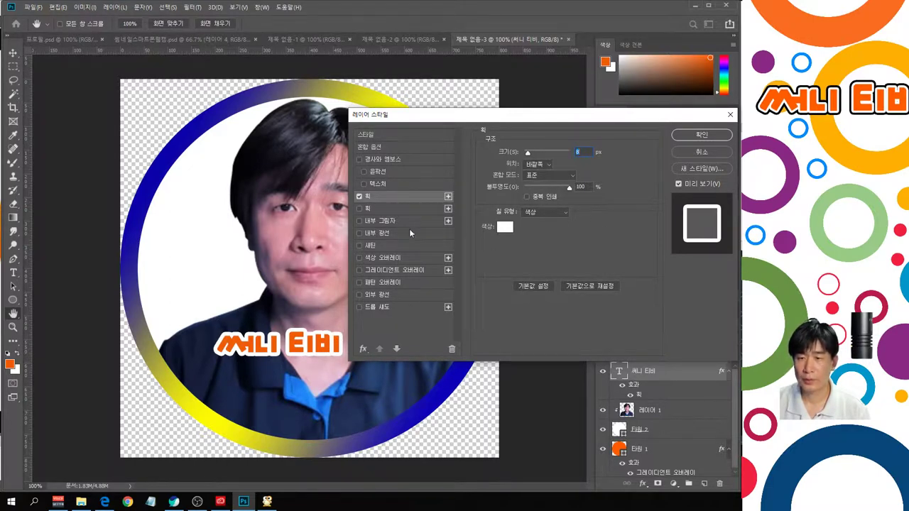
click(361, 209)
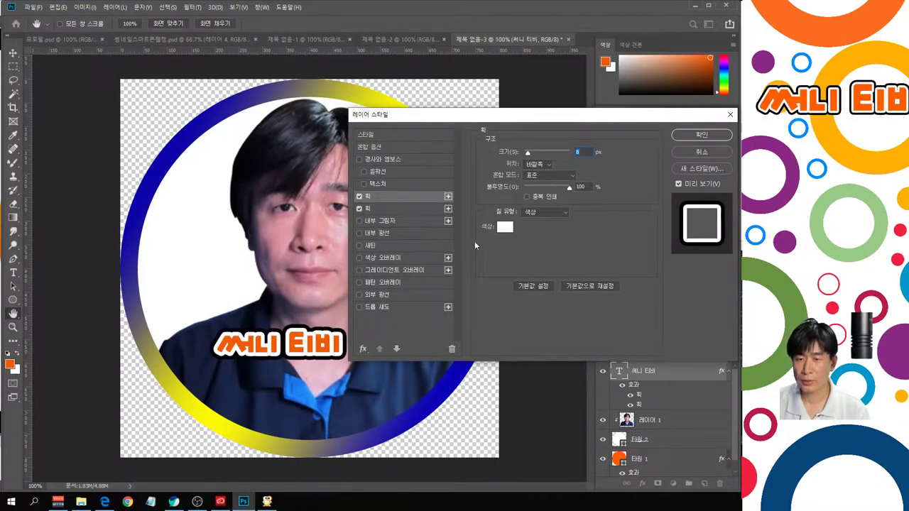
click(410, 210)
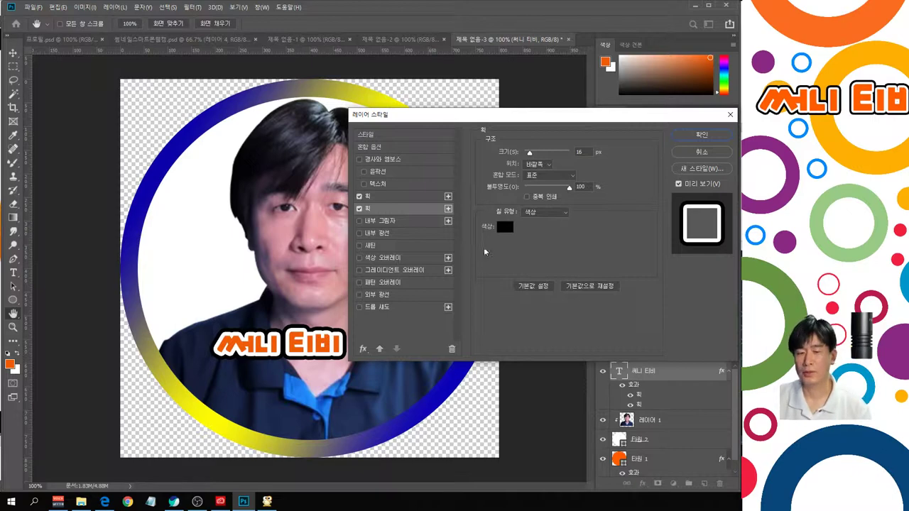
click(702, 135)
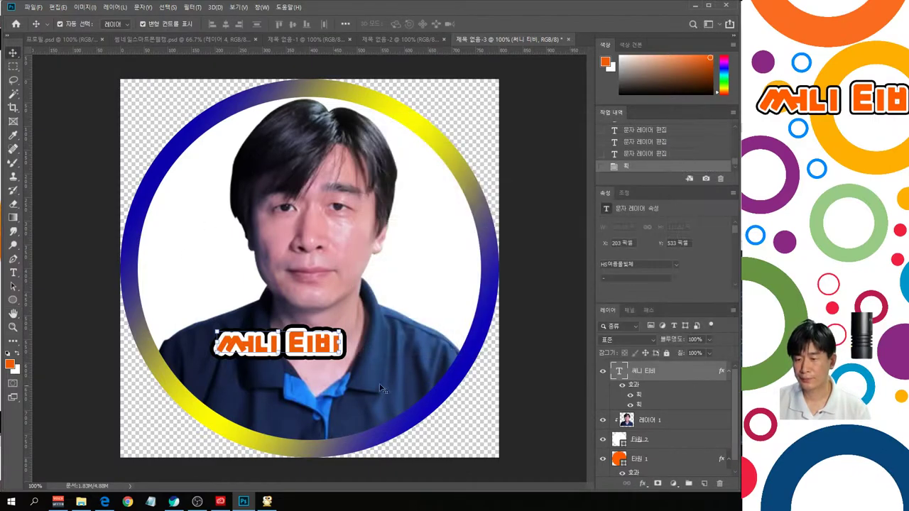
Scale the channel name text to about 217% and centre it across the lower part of the circle, then deselect it
key(ctrl+t)
drag(299, 351, 382, 387)
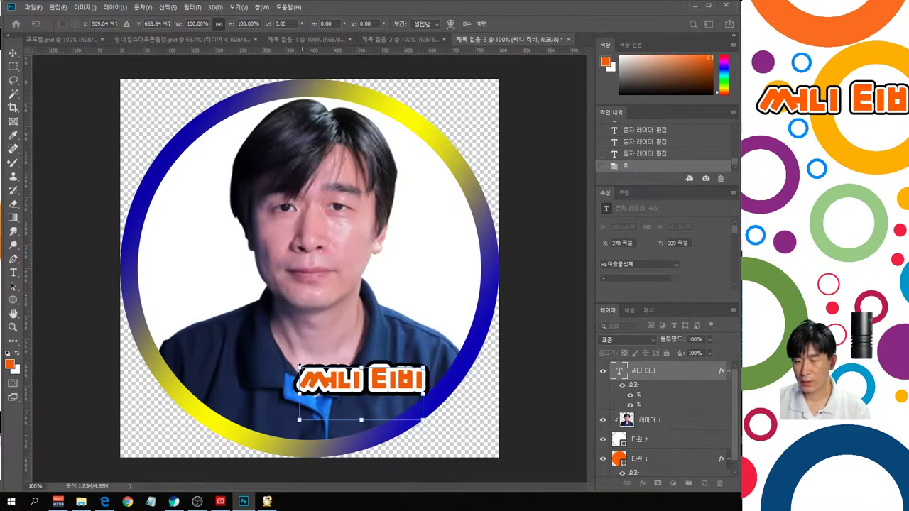
drag(299, 366, 154, 306)
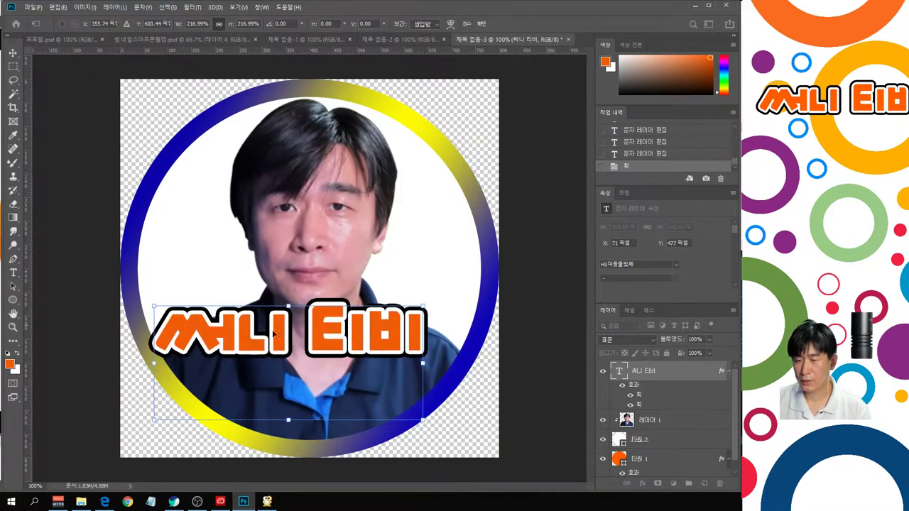
drag(322, 348, 355, 373)
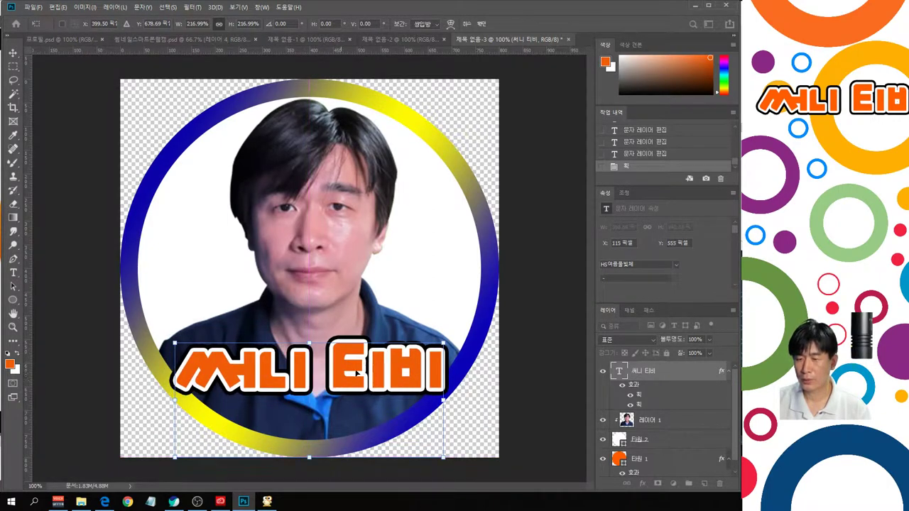
key(Return)
click(546, 353)
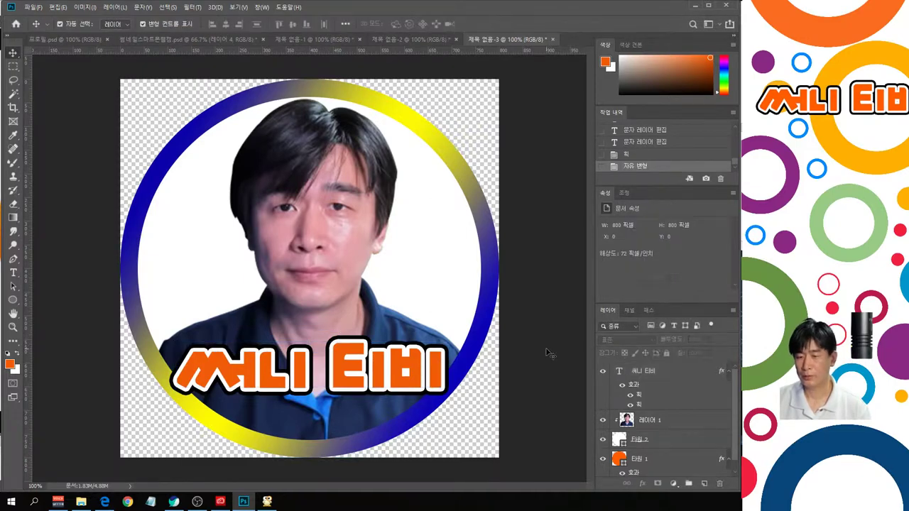
Save the picture as a PNG named 프로필2 in the 다운로드 folder, using the large file size option
click(32, 11)
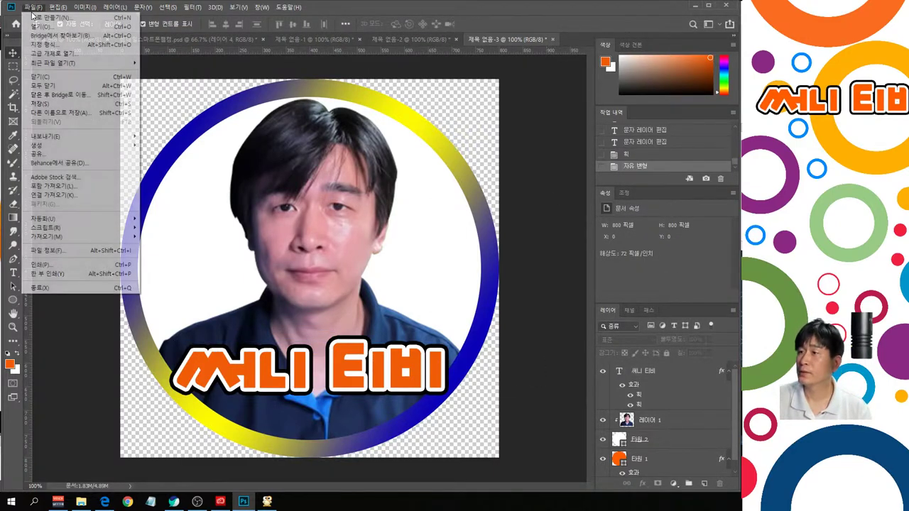
click(49, 114)
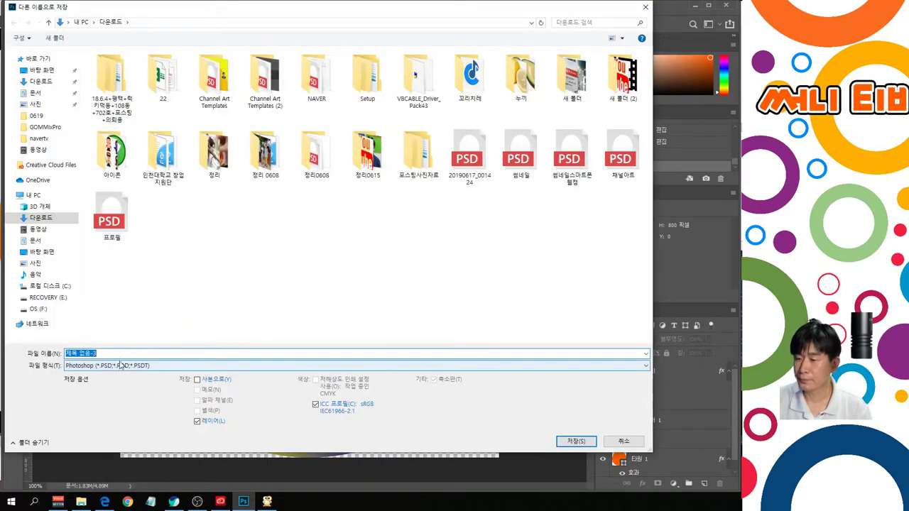
text(ㅊ)
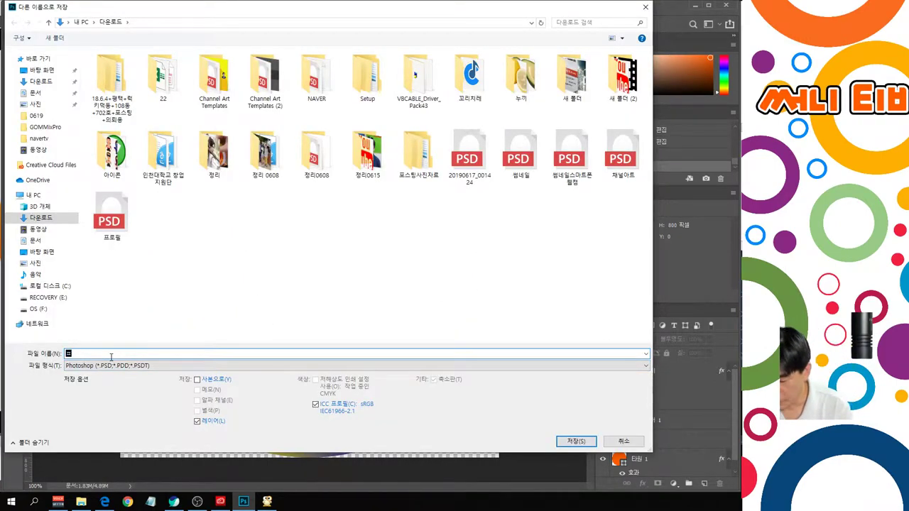
text(로필)
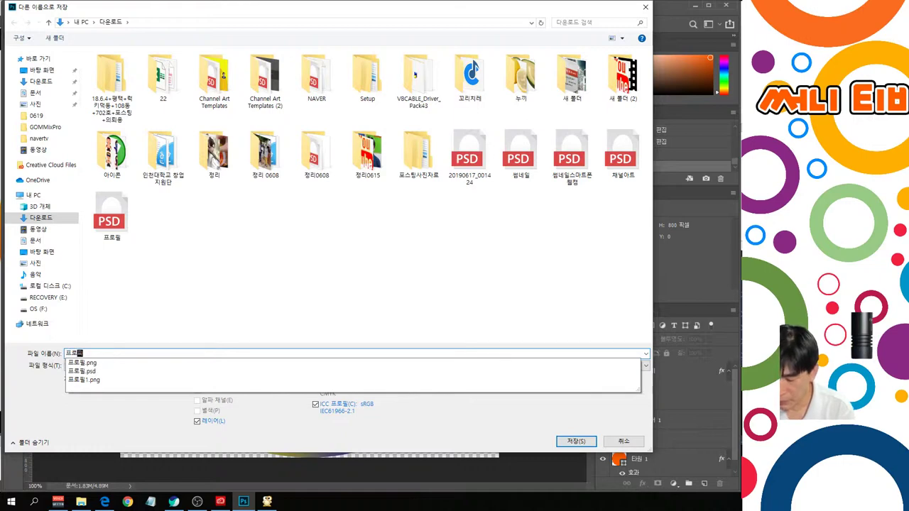
text(2)
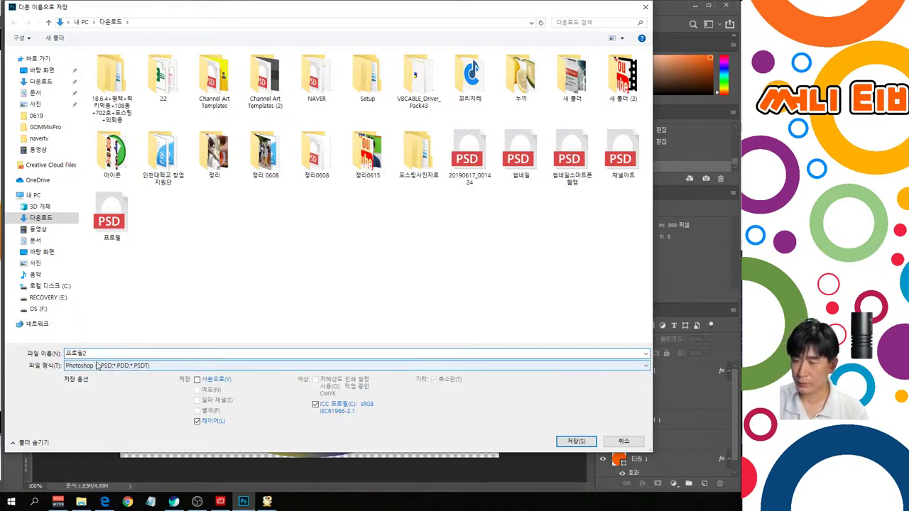
click(106, 365)
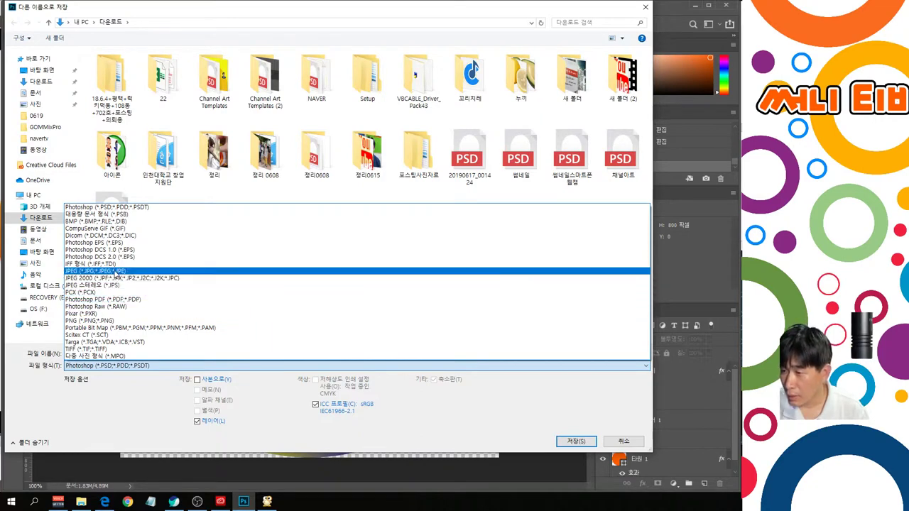
click(112, 321)
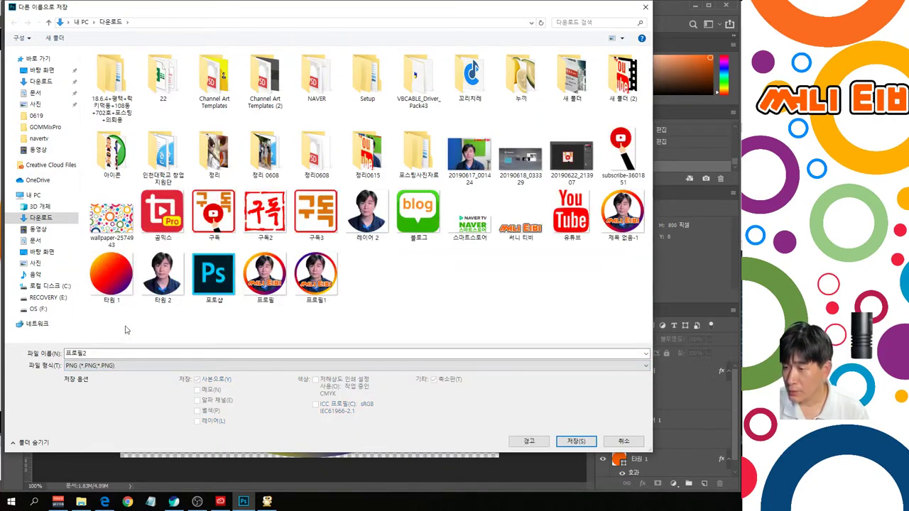
click(576, 441)
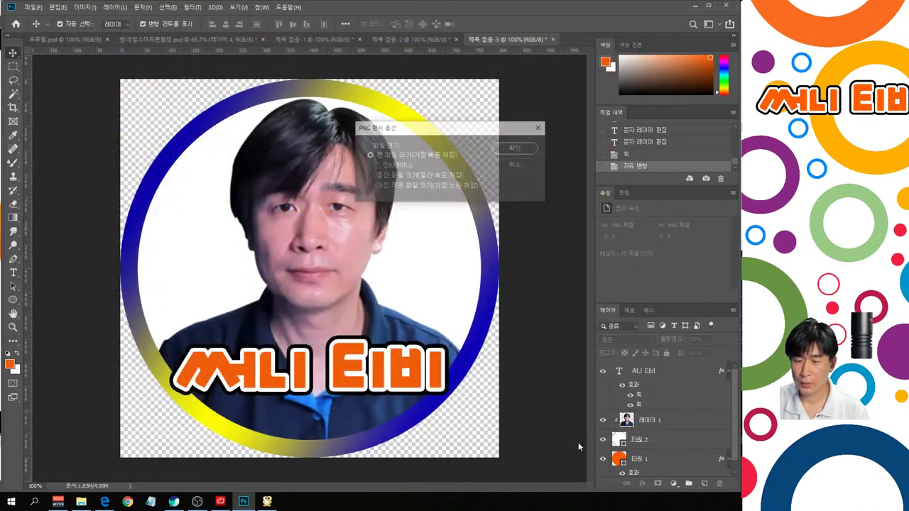
click(516, 148)
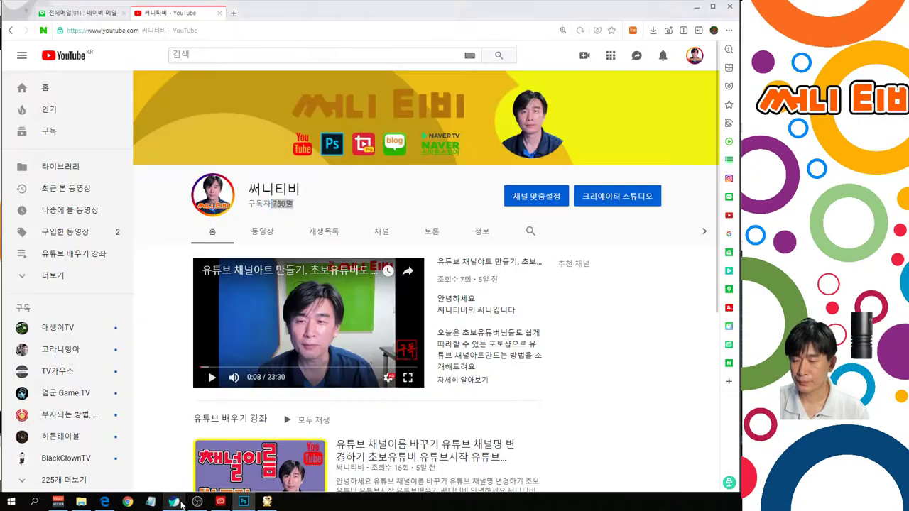
Switch to the browser and look over the YouTube channel page, its profile picture and its video list
click(173, 502)
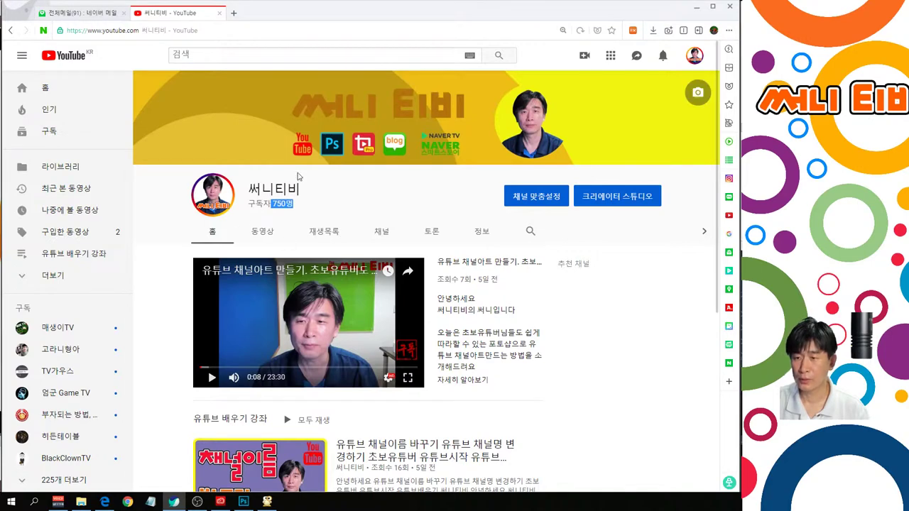
click(370, 188)
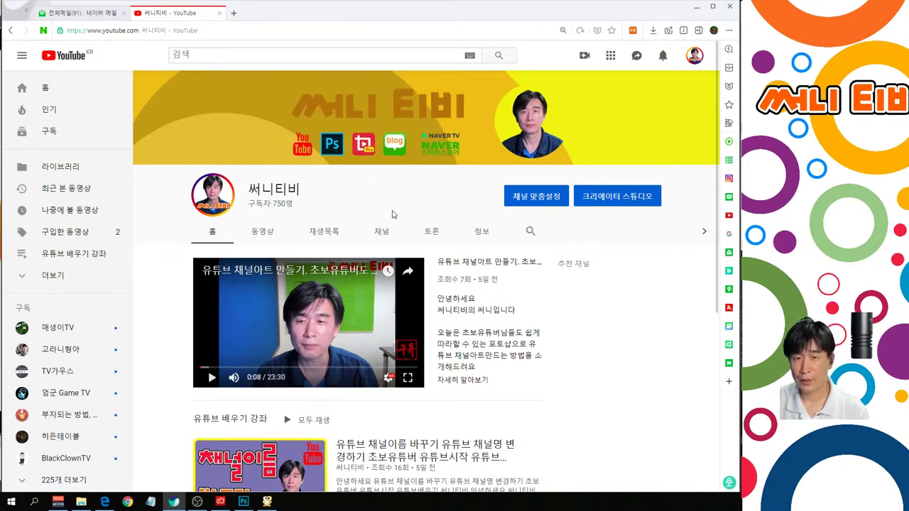
mouse_move(232, 196)
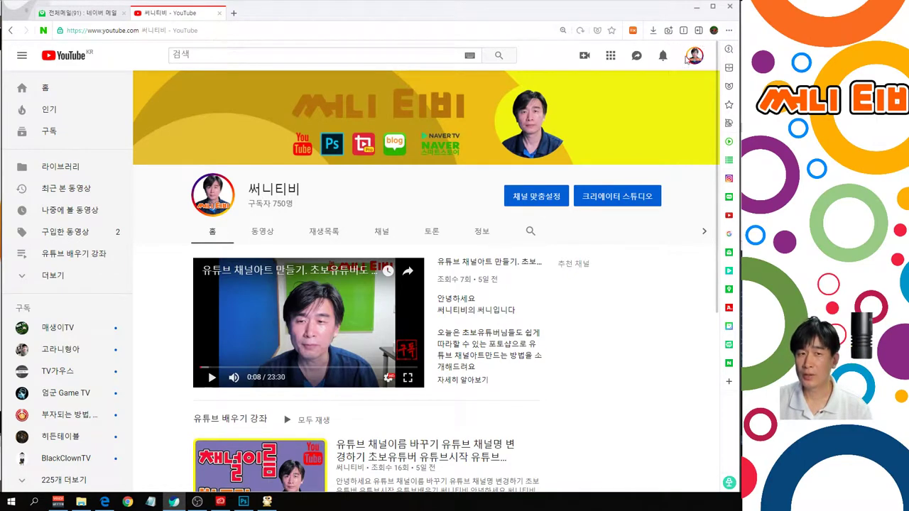
scroll(382, 180, down, 2)
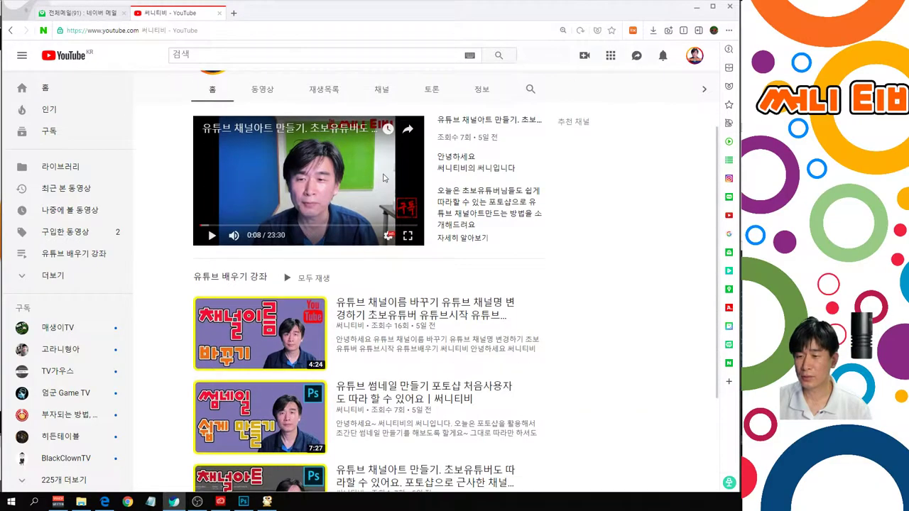
scroll(382, 179, up, 2)
scroll(382, 179, down, 4)
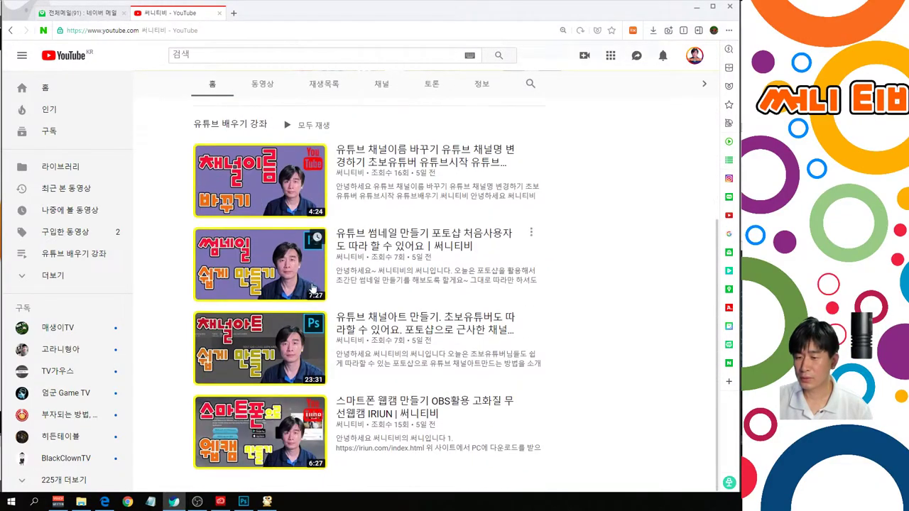
View the smartphone webcam video's page to check the profile pictures beside the description and comments, and return to the channel page
click(301, 417)
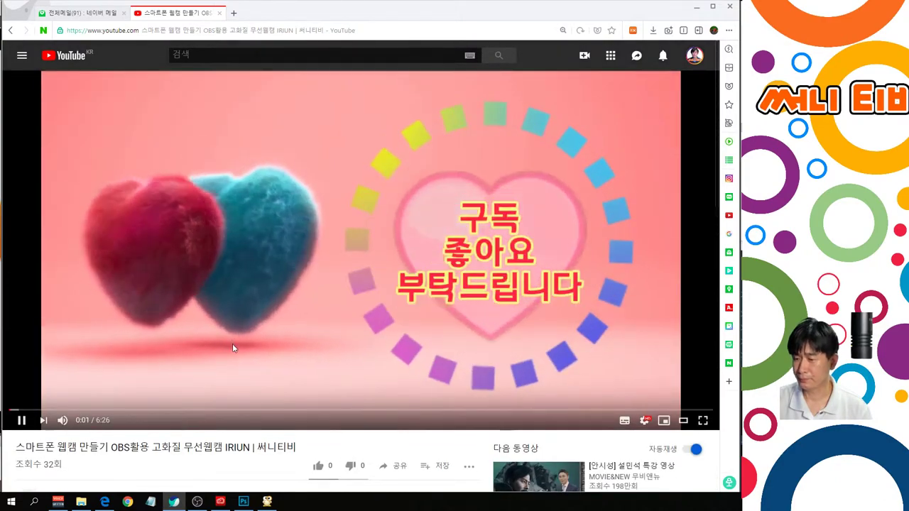
scroll(232, 344, down, 5)
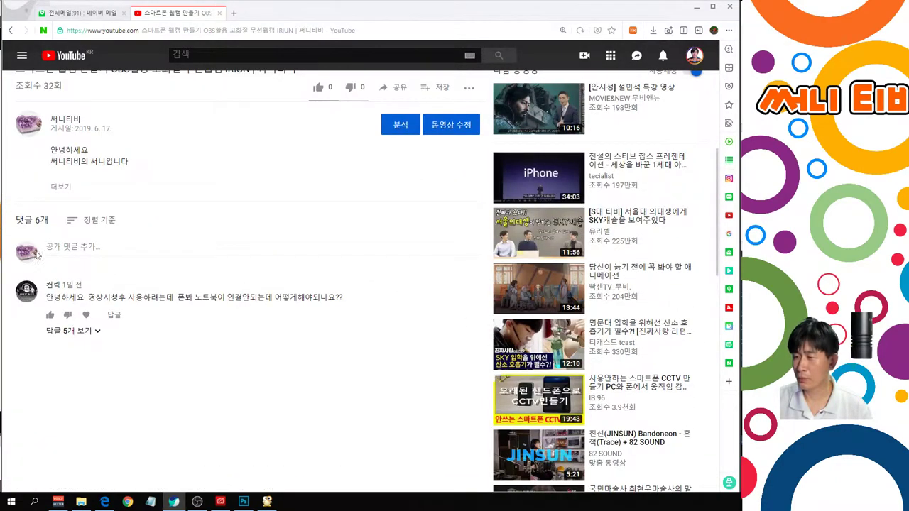
scroll(42, 254, up, 5)
key(alt+Left)
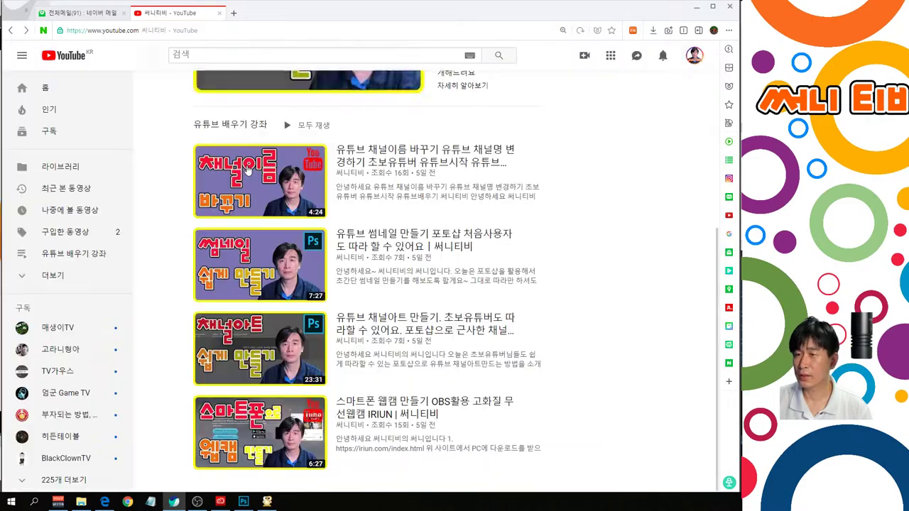
scroll(326, 305, up, 5)
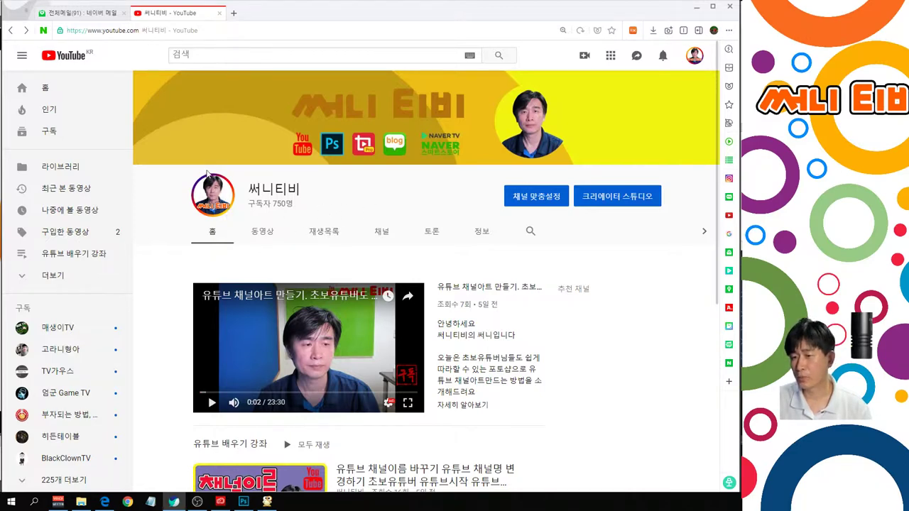
mouse_move(548, 110)
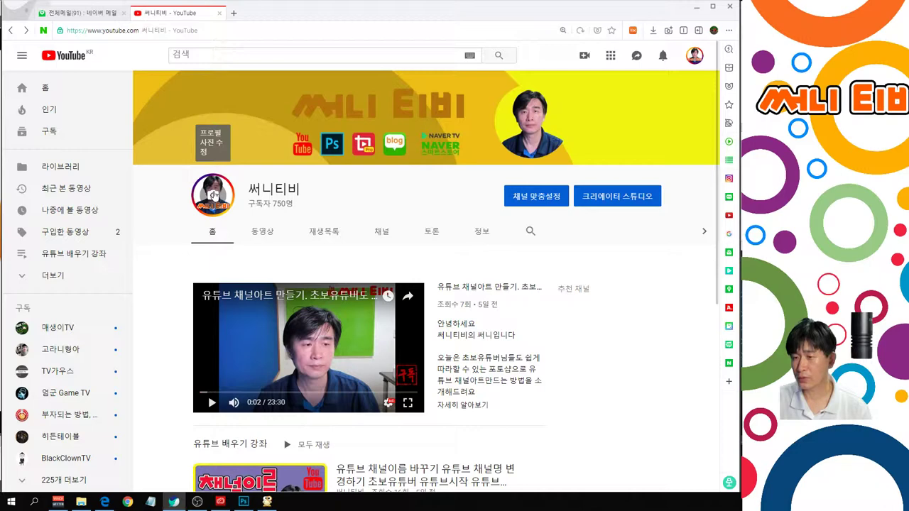
click(215, 194)
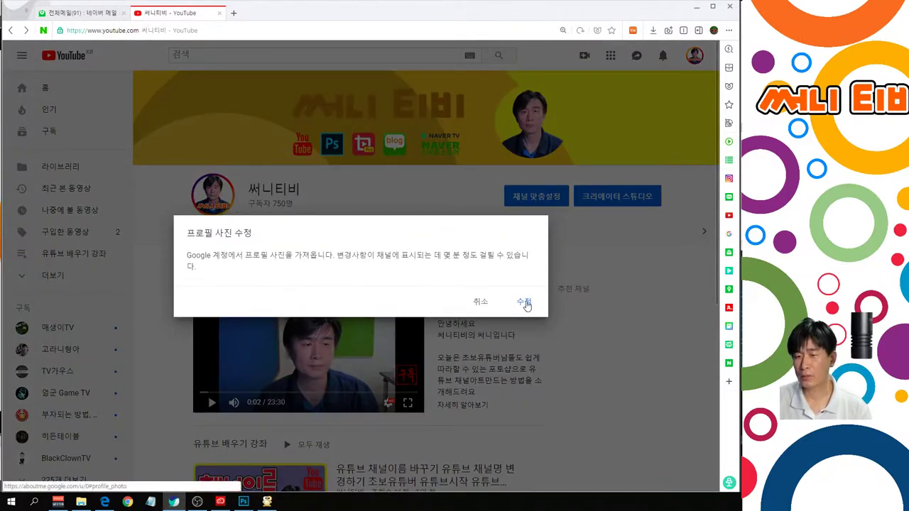
drag(434, 256, 514, 256)
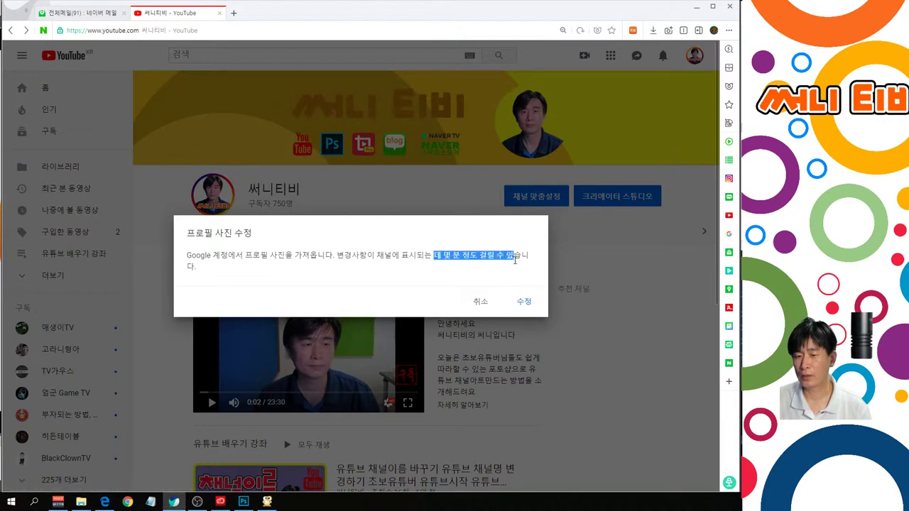
click(446, 255)
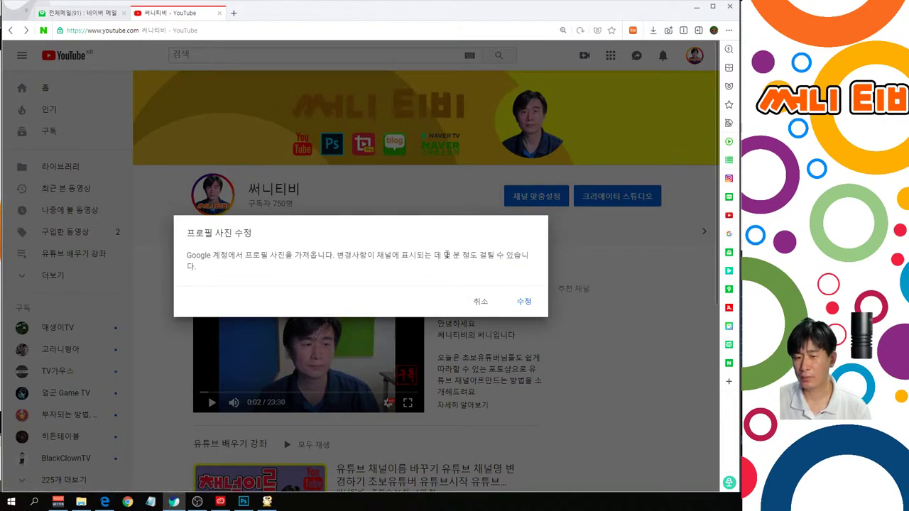
click(479, 300)
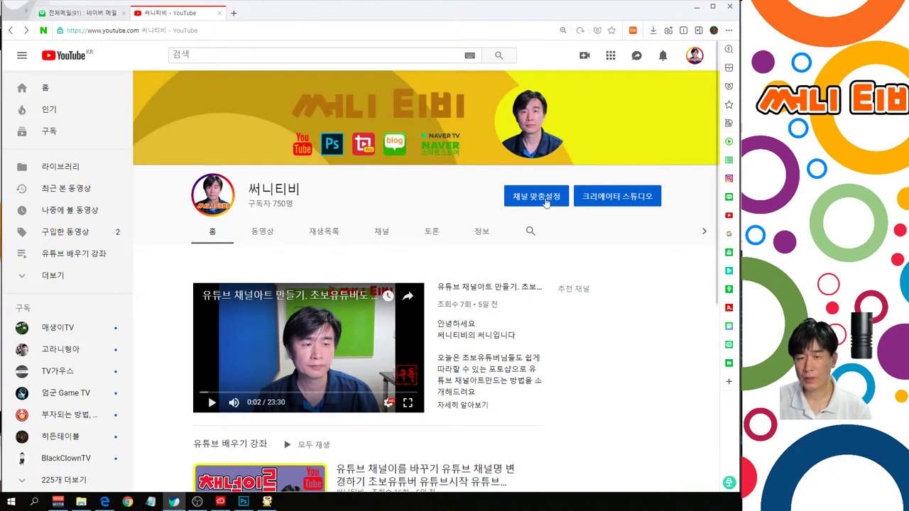
Enter the channel's customisation view and start editing the channel icon through the Google account
click(529, 205)
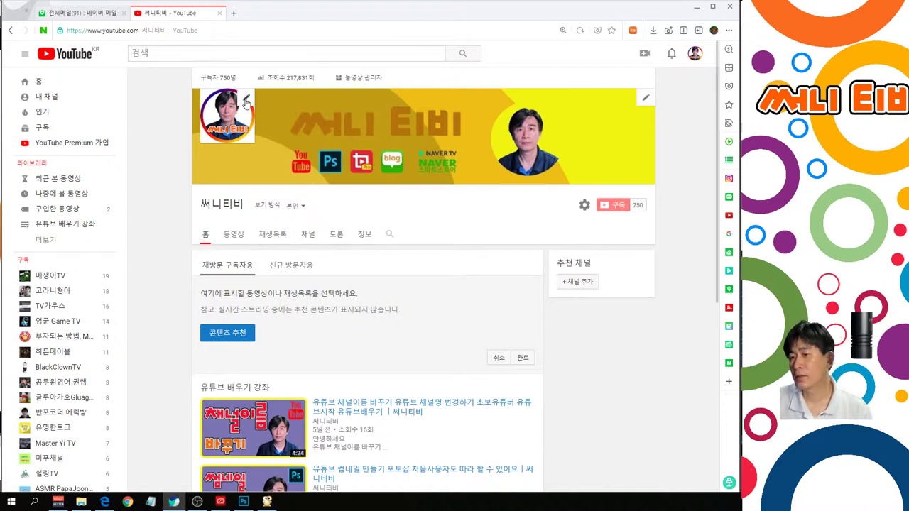
click(246, 103)
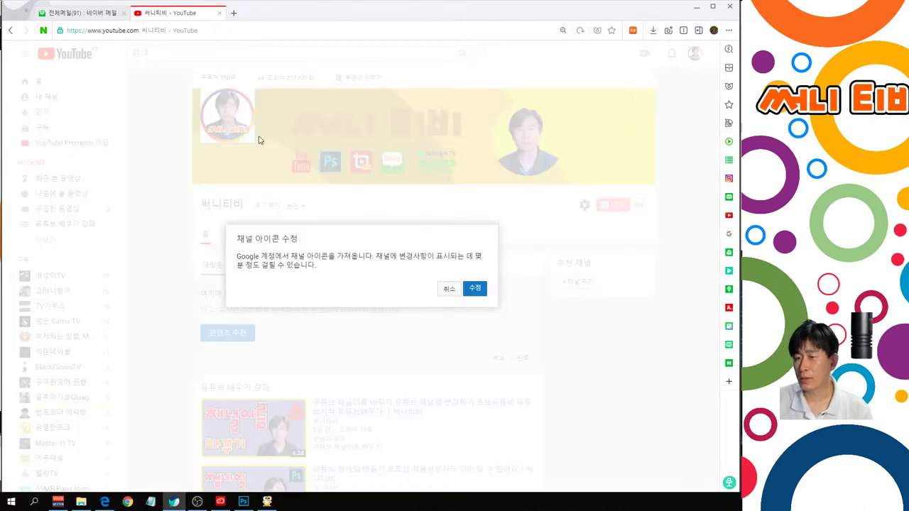
click(476, 289)
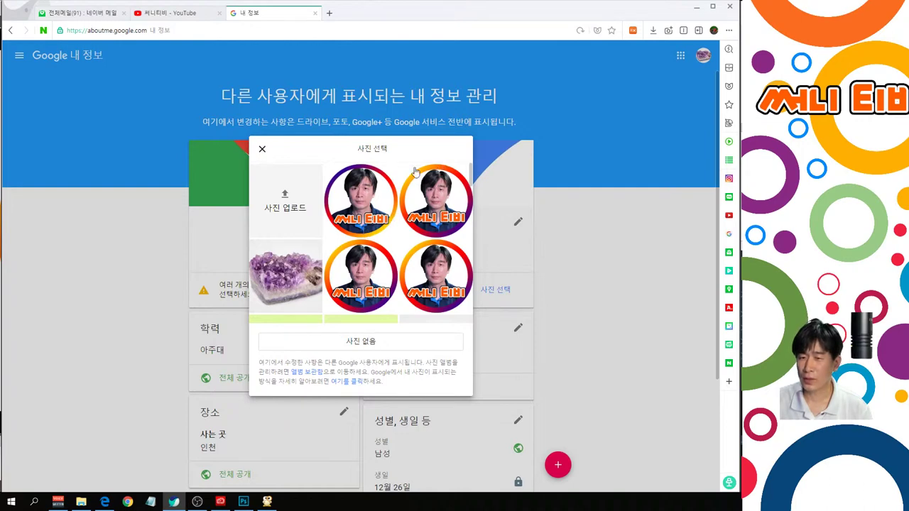
Upload the 프로필2 PNG from the 다운로드 folder as the profile photo, keeping the full-image crop
click(285, 199)
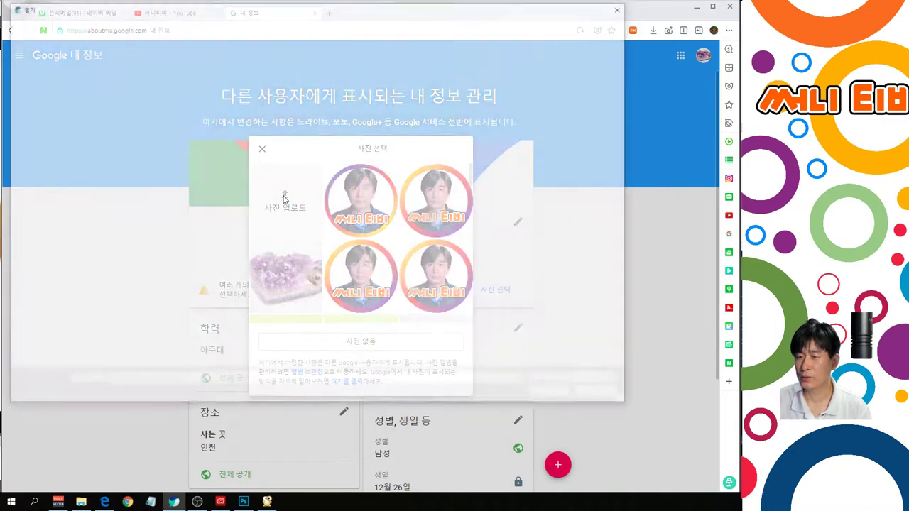
scroll(319, 204, down, 2)
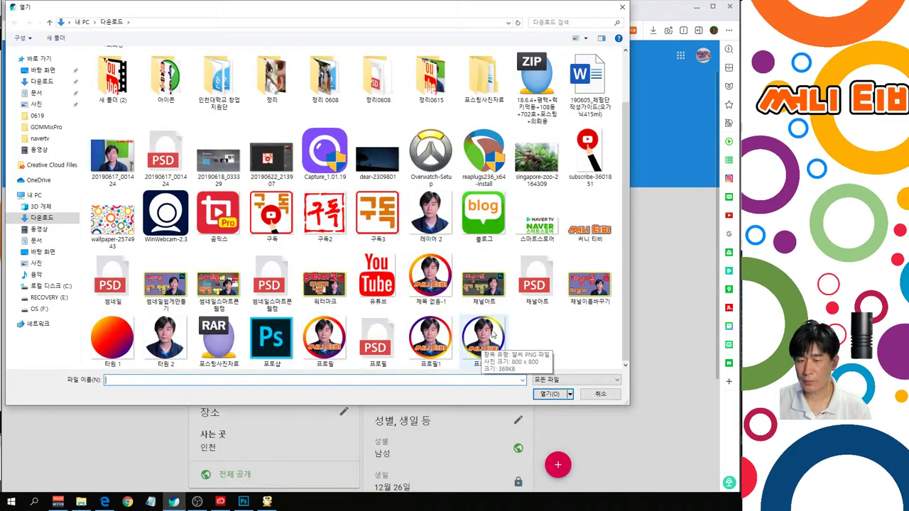
double_click(490, 343)
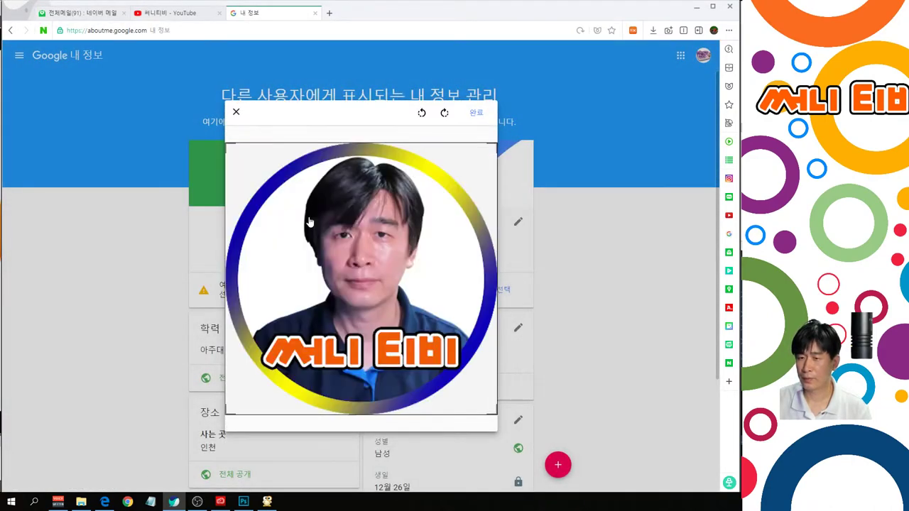
click(477, 115)
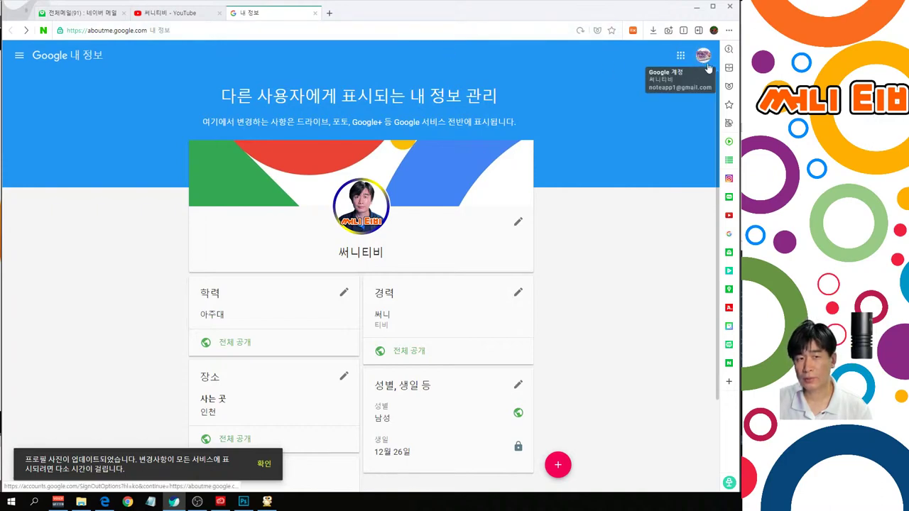
Close the Google 내 정보 page, then reload the YouTube channel and view it as 내 채널 to check the icon
click(315, 14)
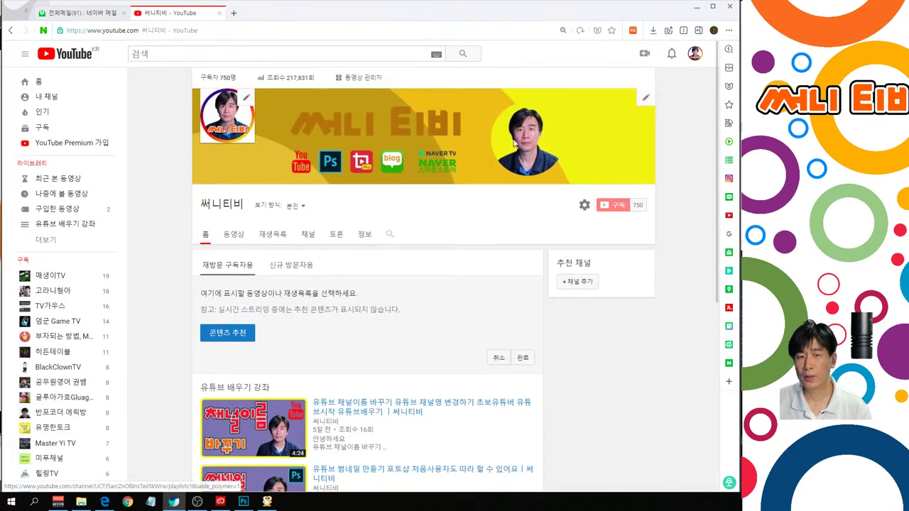
click(580, 31)
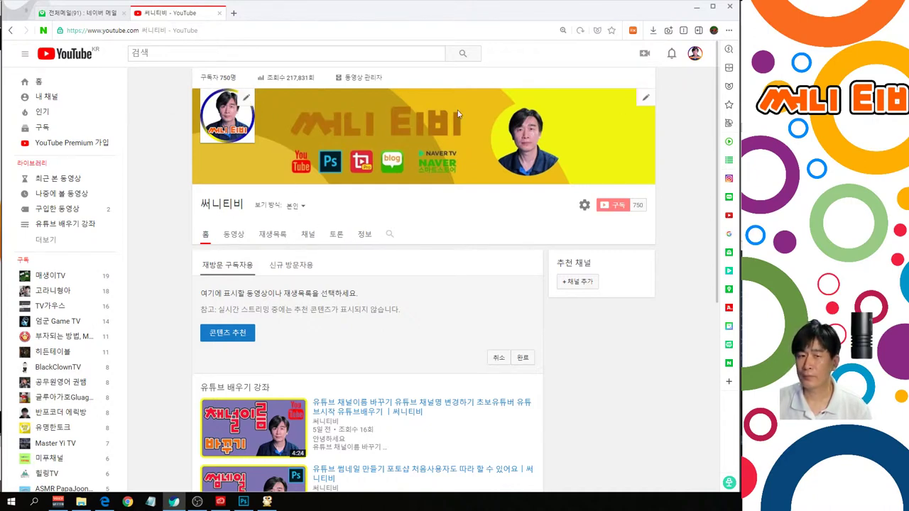
click(62, 99)
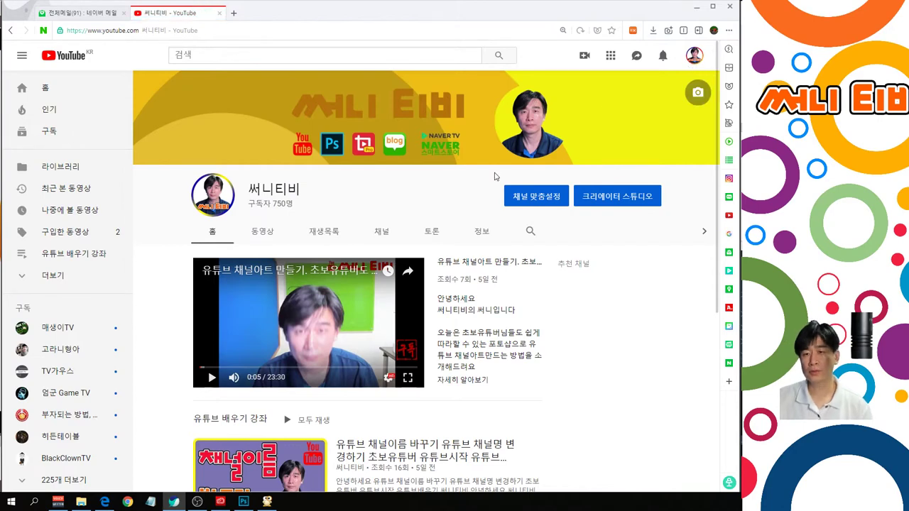
Check the profile picture on the smartphone webcam video's page, then return to the head of the channel page
scroll(495, 176, down, 5)
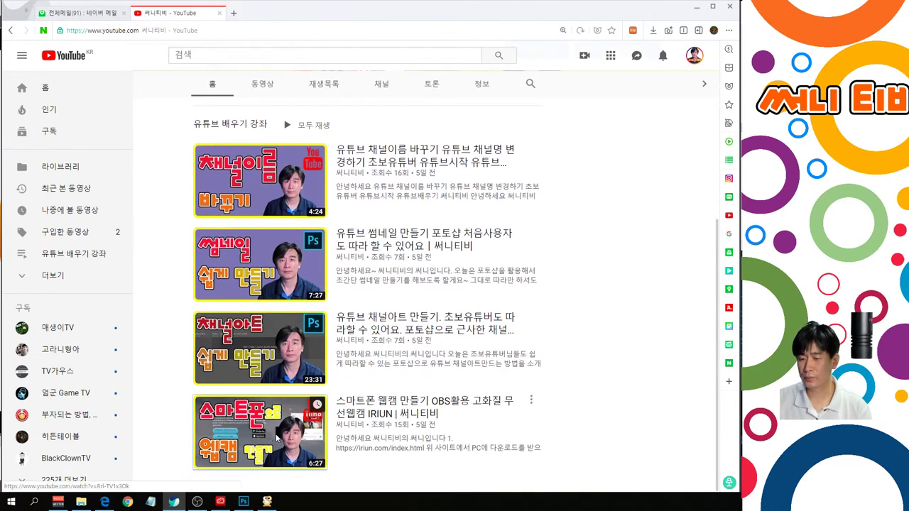
click(276, 438)
scroll(310, 390, down, 3)
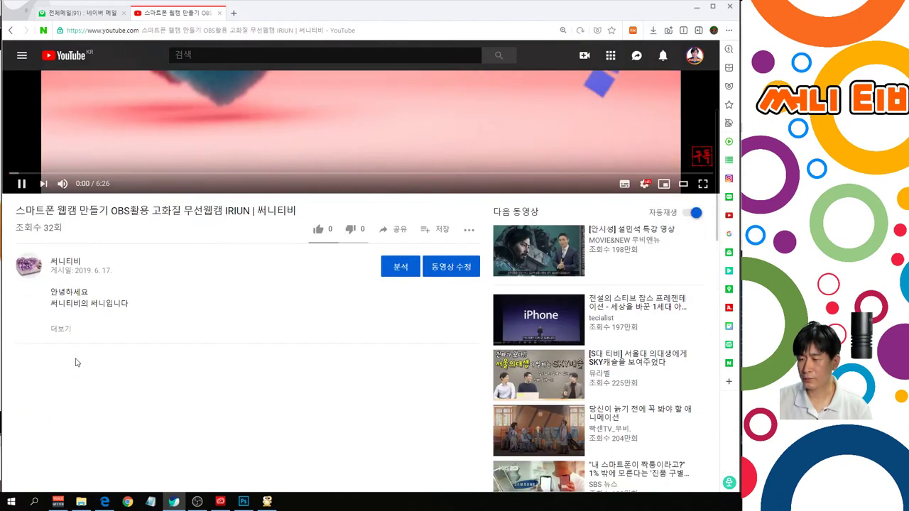
scroll(253, 371, up, 3)
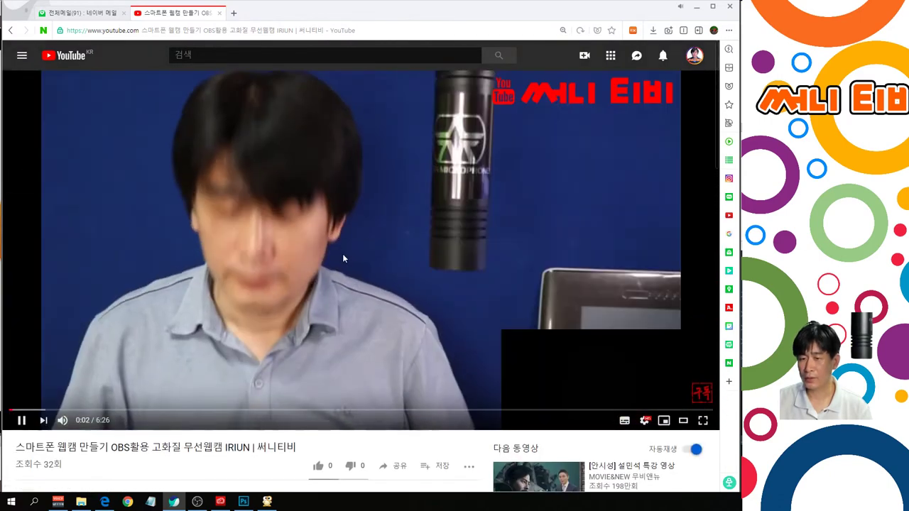
key(alt+Left)
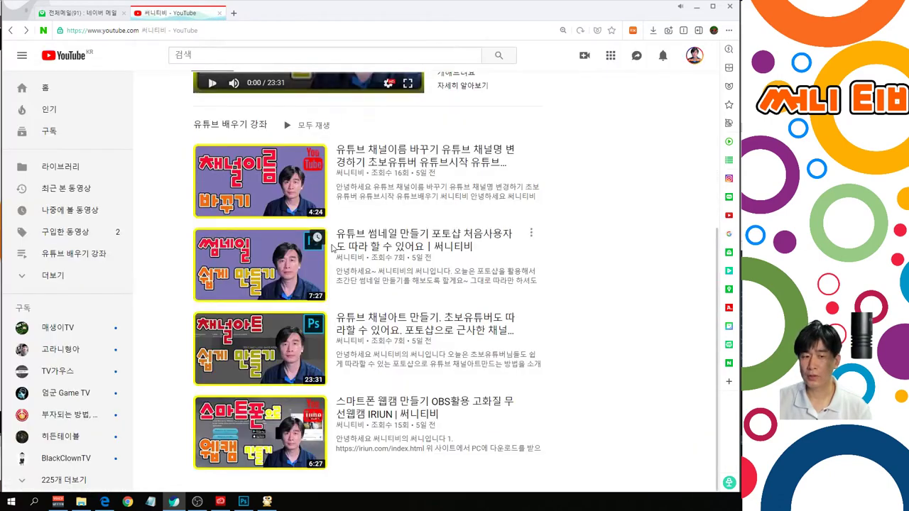
scroll(284, 347, up, 5)
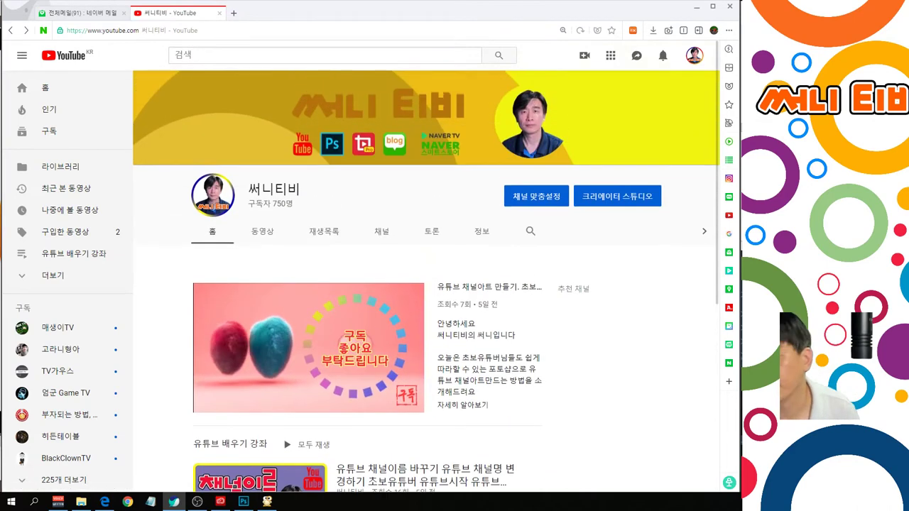
Pause the channel's featured video and switch to Photoshop to view the profile picture document
click(310, 362)
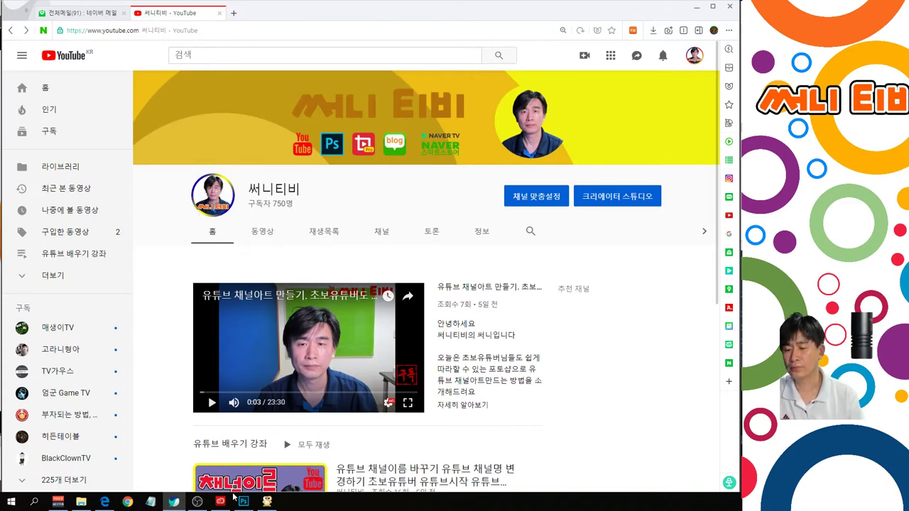
mouse_move(247, 505)
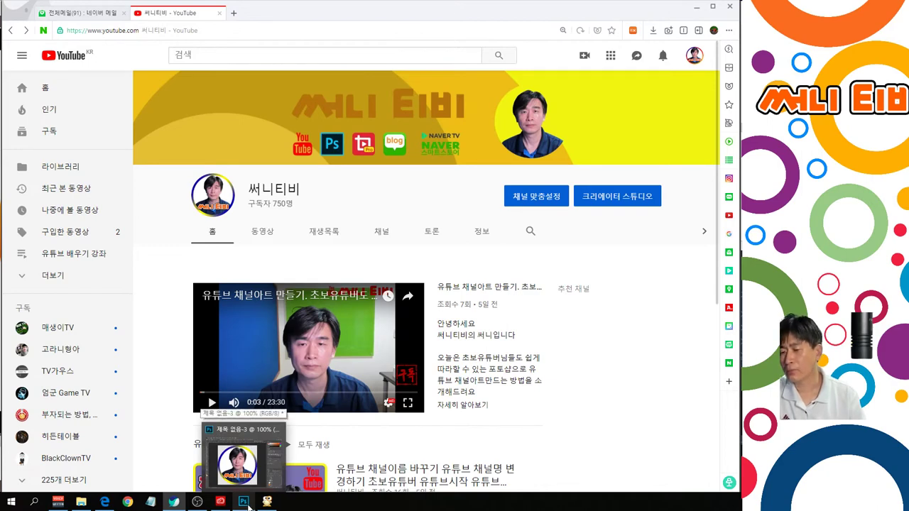
click(248, 505)
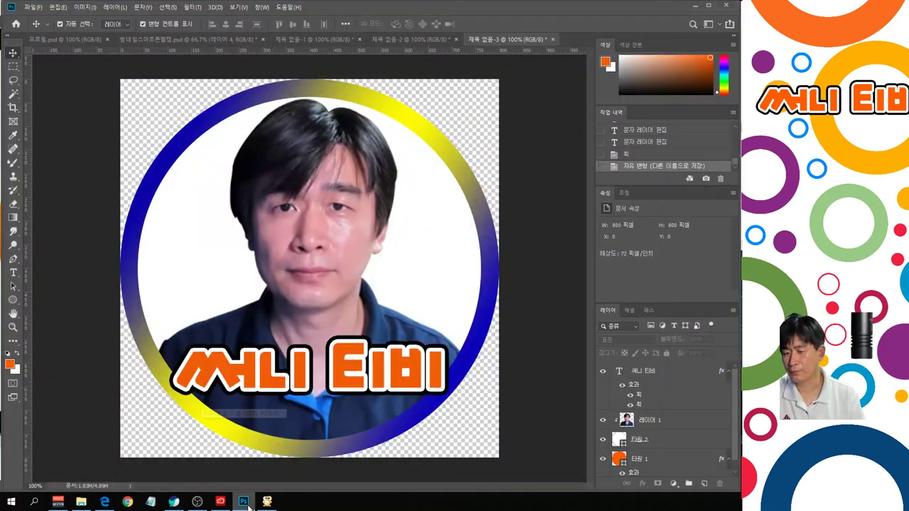